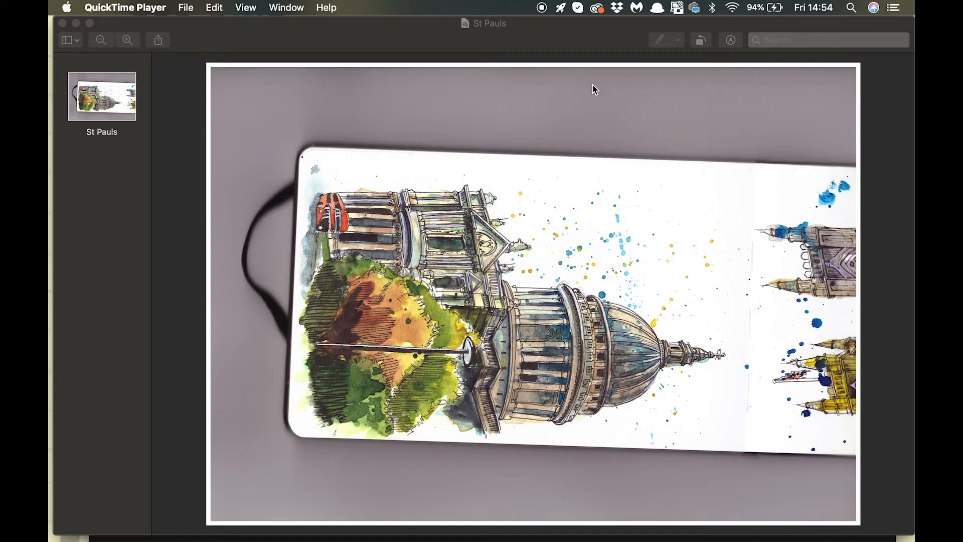
Rotate the St Pauls scan 90° counter-clockwise in Preview so the cathedral stands upright, and close the image.
{"action": "left_click", "coordinate": [626, 39]}
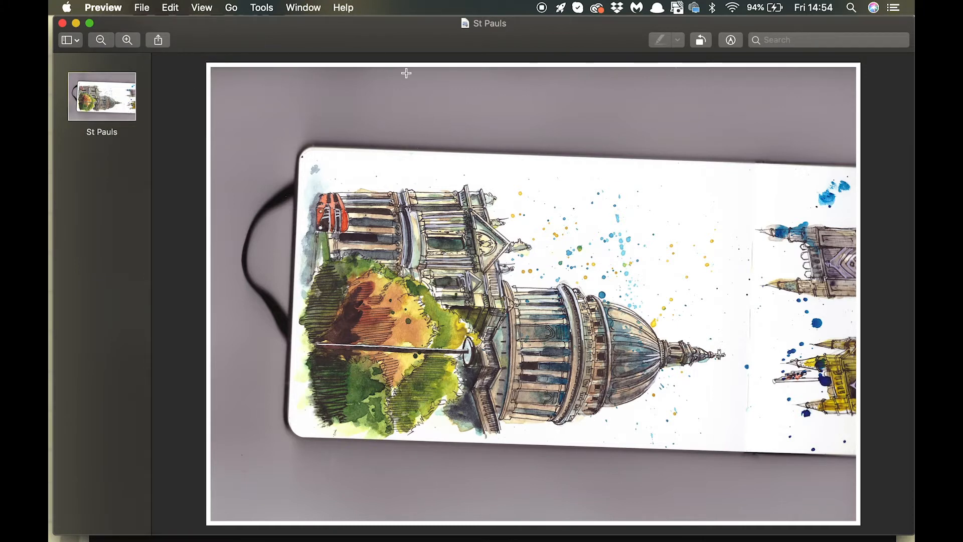
{"action": "left_click", "coordinate": [702, 43]}
{"action": "left_click", "coordinate": [704, 45]}
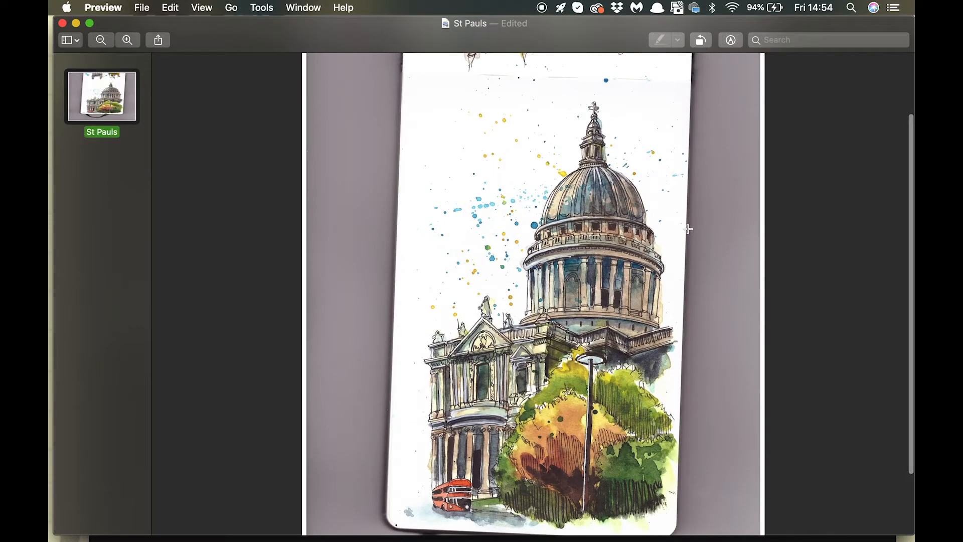
{"action": "left_click", "coordinate": [526, 24]}
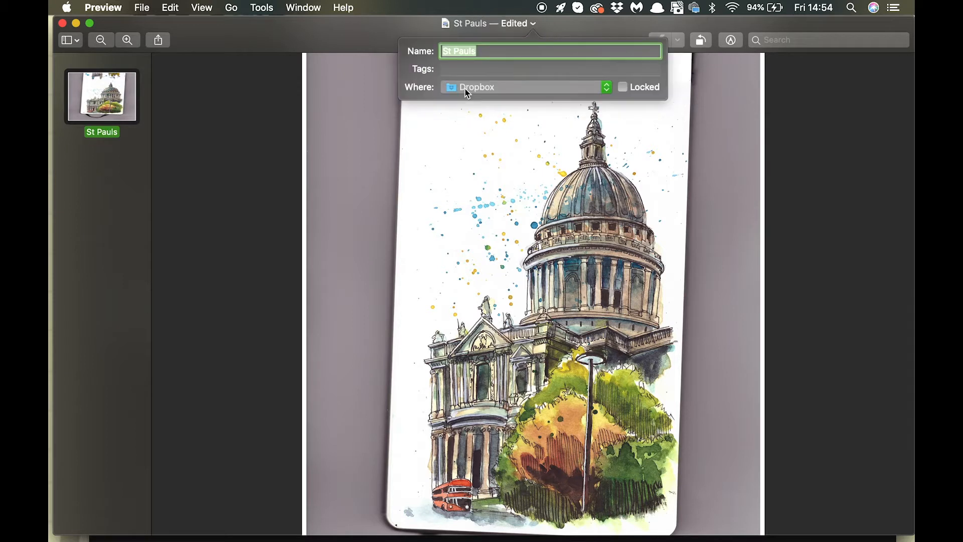
{"action": "left_click", "coordinate": [492, 146]}
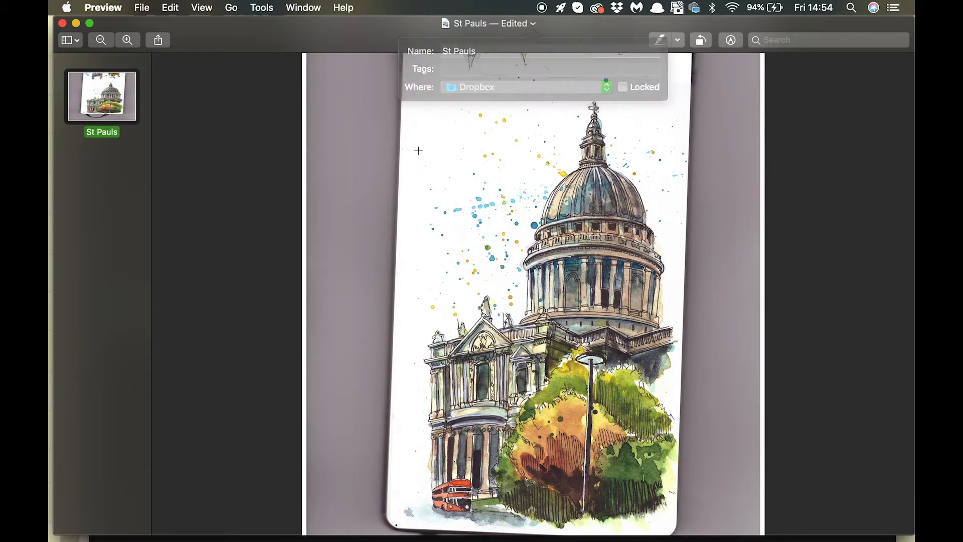
{"action": "left_click", "coordinate": [63, 23]}
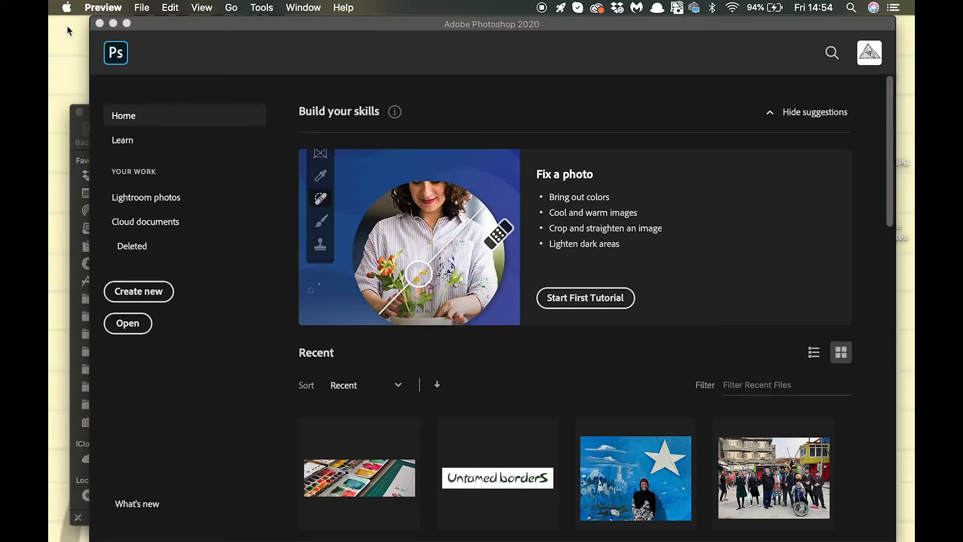
Open the St Pauls image from the Dropbox folder in Adobe Photoshop 2020.
{"action": "left_click", "coordinate": [76, 129]}
{"action": "left_click", "coordinate": [126, 178]}
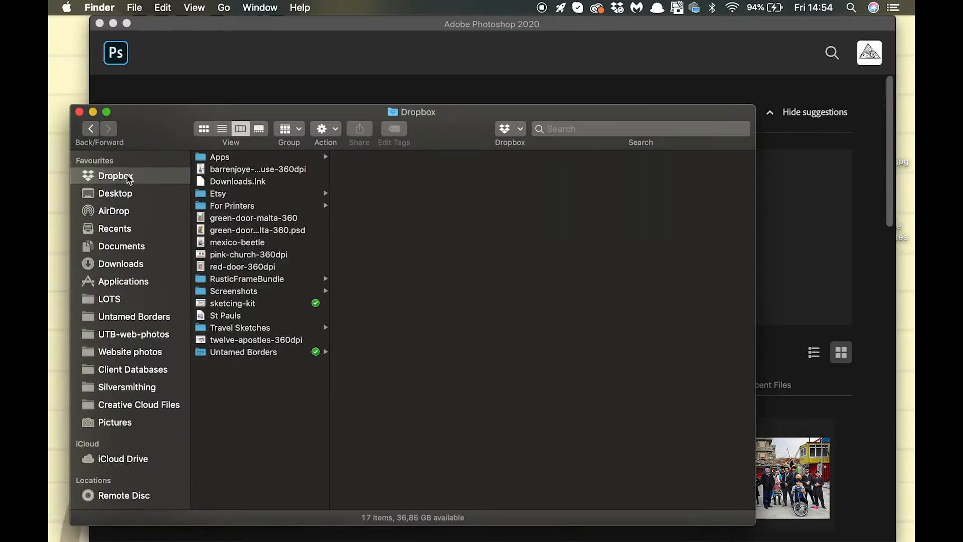
{"action": "left_click", "coordinate": [229, 316]}
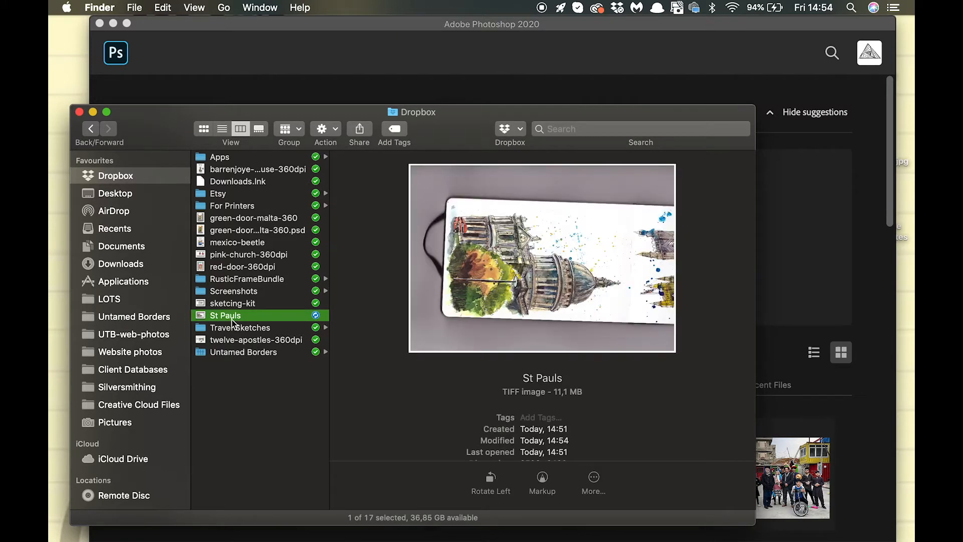
{"action": "right_click", "coordinate": [228, 318]}
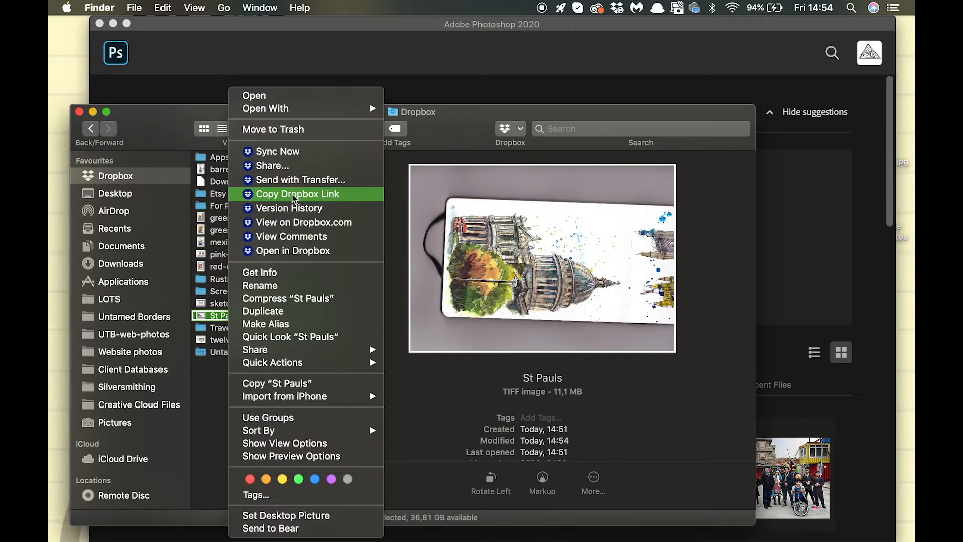
{"action": "mouse_move", "coordinate": [346, 108]}
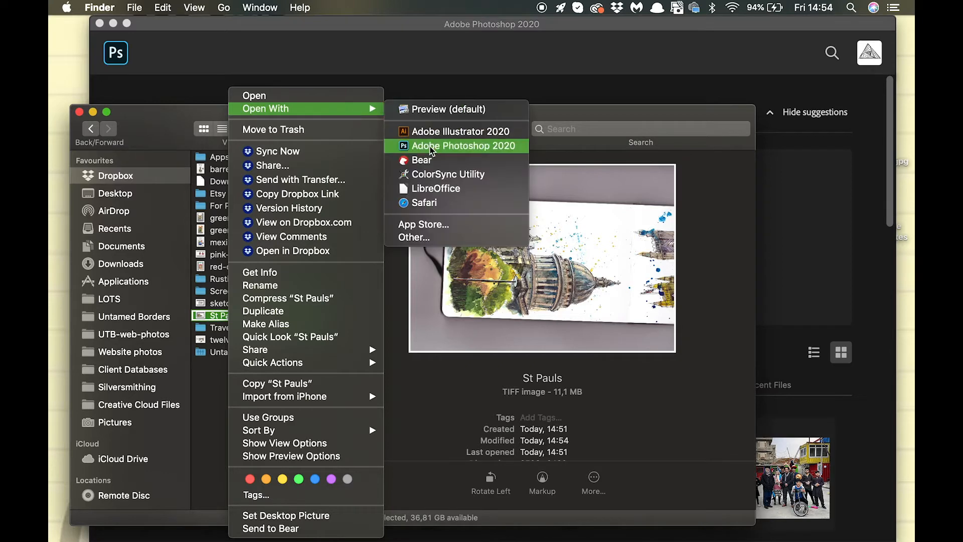
{"action": "left_click", "coordinate": [432, 146]}
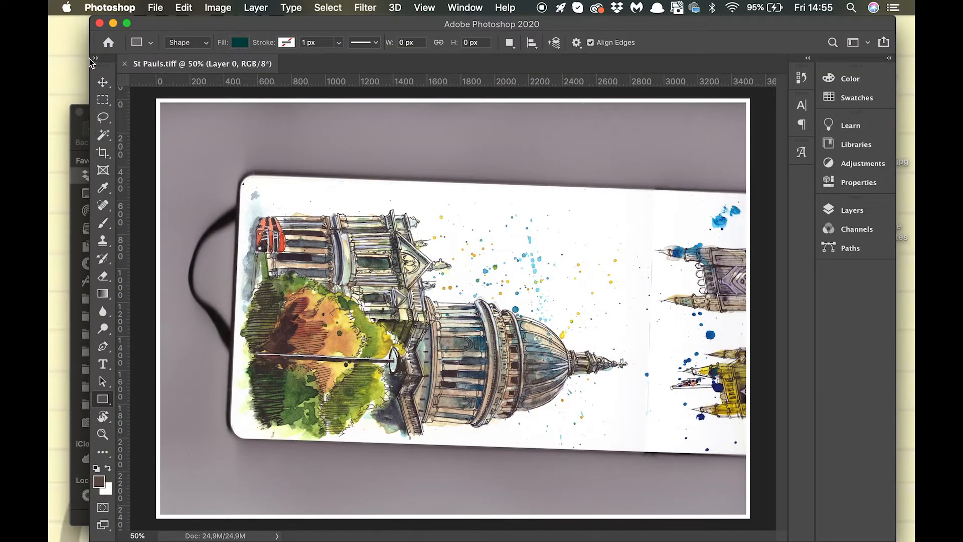
Widen the Photoshop window to use more of the screen.
{"action": "left_click", "coordinate": [90, 60]}
{"action": "left_click", "coordinate": [91, 65]}
{"action": "left_click_drag", "start_coordinate": [91, 68], "coordinate": [52, 69]}
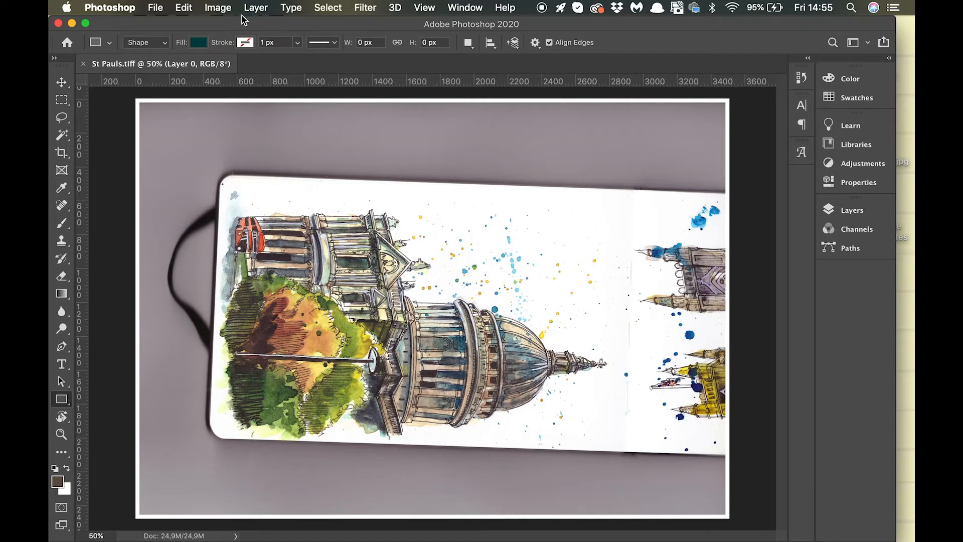
Rotate the whole canvas 90° counter-clockwise so the cathedral stands upright.
{"action": "left_click", "coordinate": [225, 14]}
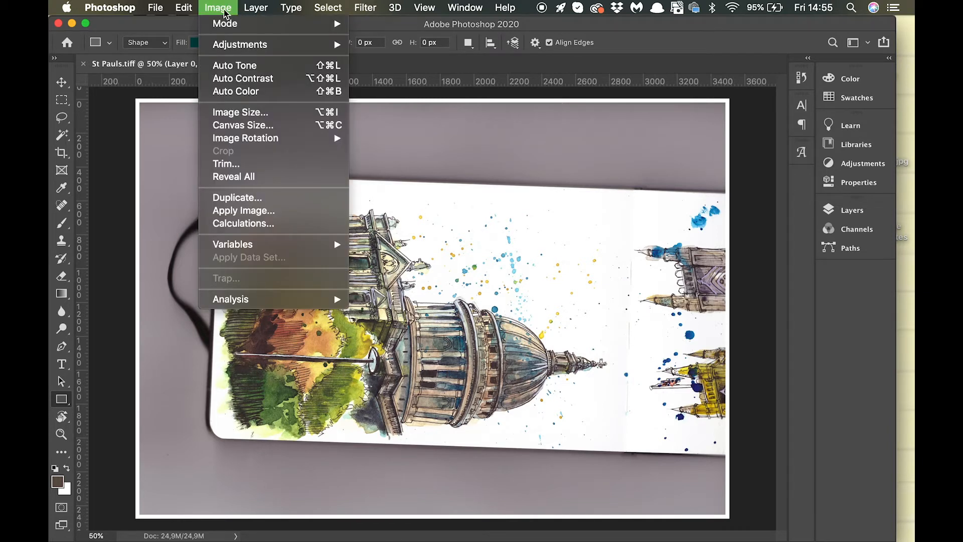
{"action": "mouse_move", "coordinate": [241, 137]}
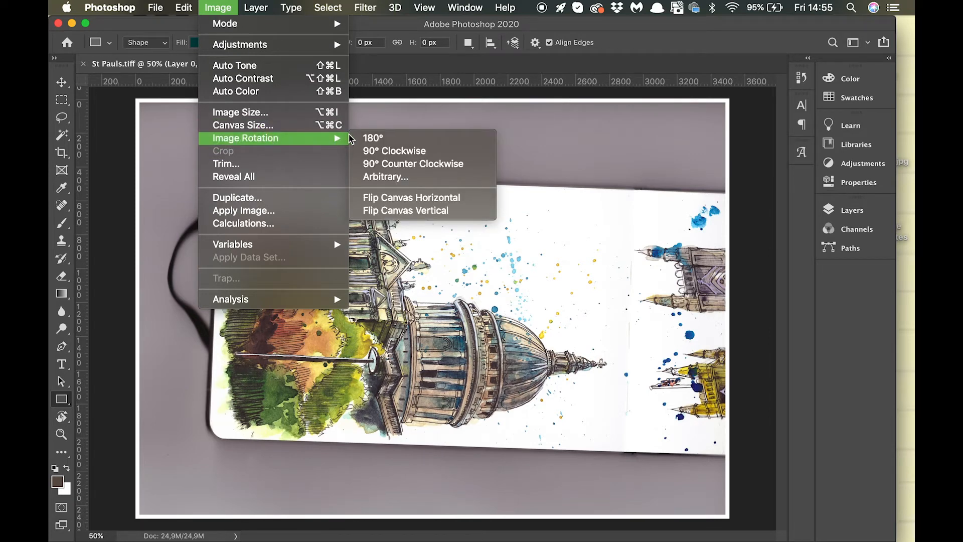
{"action": "left_click", "coordinate": [386, 164]}
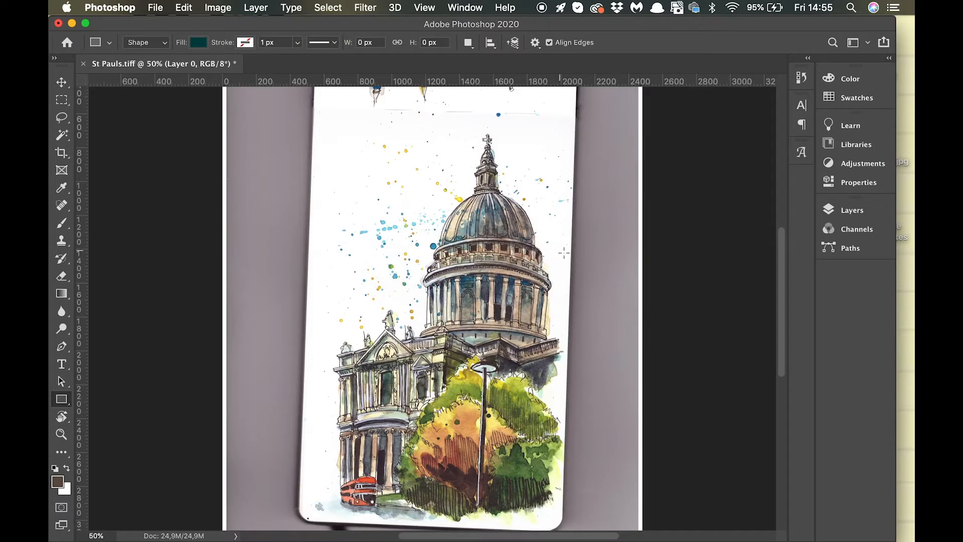
{"action": "key", "text": "super+minus"}
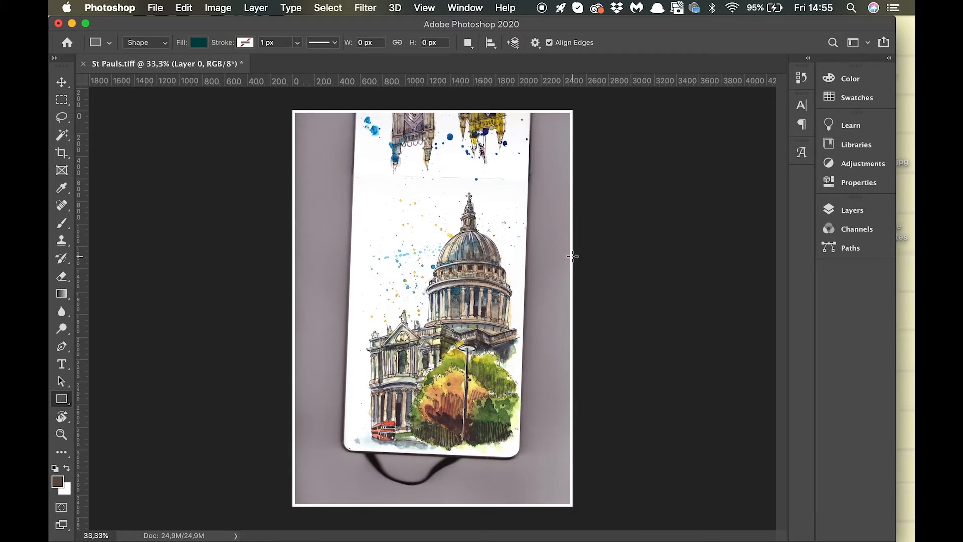
Clear the Crop tool's fixed ratio and frame the St Paul's sketchbook page, including the full base of the drawing.
{"action": "key", "text": "c"}
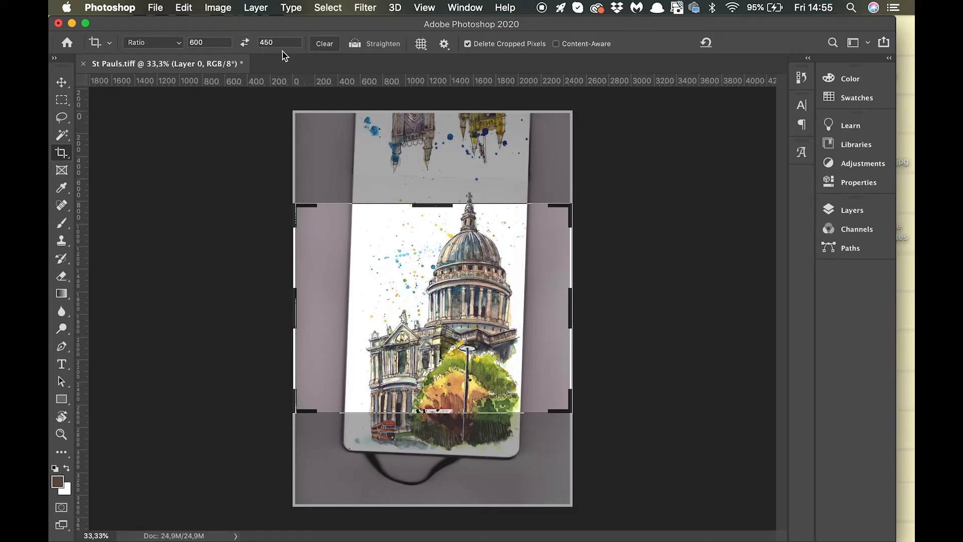
{"action": "left_click", "coordinate": [327, 48]}
{"action": "left_click_drag", "start_coordinate": [291, 300], "coordinate": [313, 302]}
{"action": "left_click_drag", "start_coordinate": [431, 205], "coordinate": [433, 193]}
{"action": "left_click", "coordinate": [441, 427]}
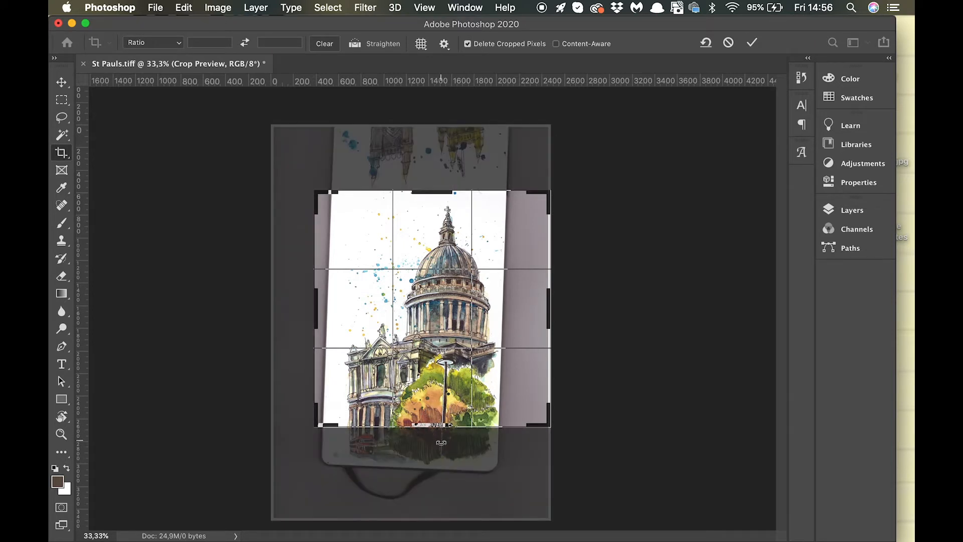
{"action": "left_click_drag", "start_coordinate": [439, 427], "coordinate": [439, 449]}
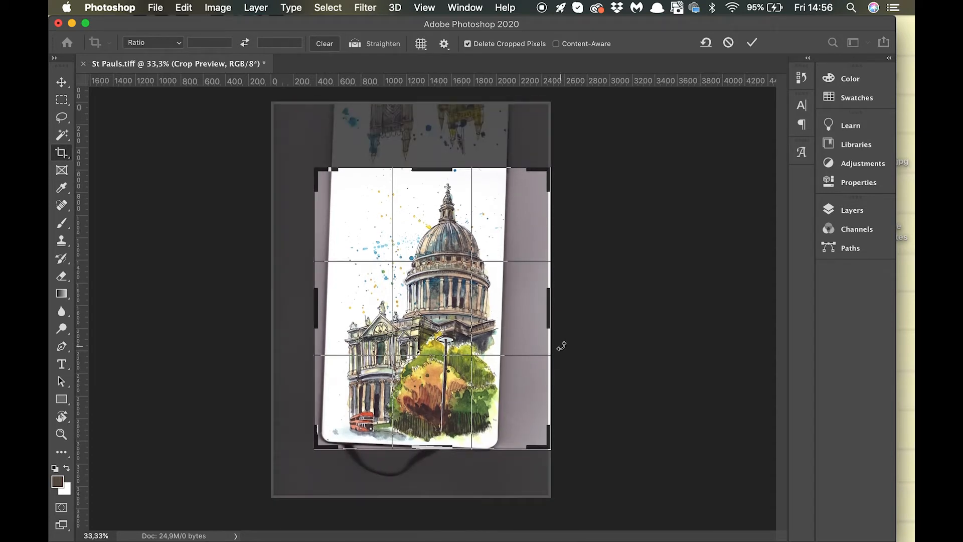
{"action": "left_click_drag", "start_coordinate": [549, 312], "coordinate": [533, 313]}
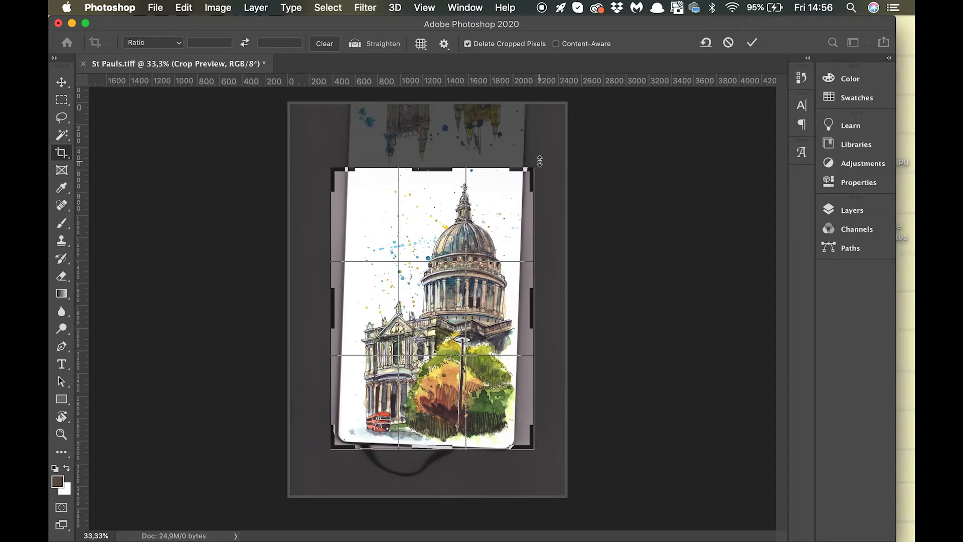
Straighten the page by about 1.6° within the crop, tighten both sides to the page edges, and apply the crop.
{"action": "left_click_drag", "start_coordinate": [551, 154], "coordinate": [549, 146]}
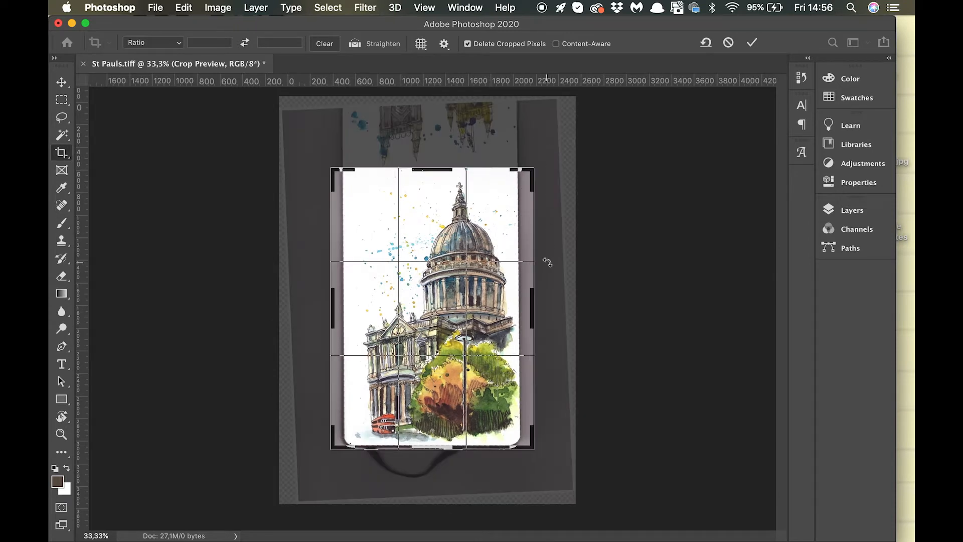
{"action": "left_click_drag", "start_coordinate": [339, 311], "coordinate": [340, 304]}
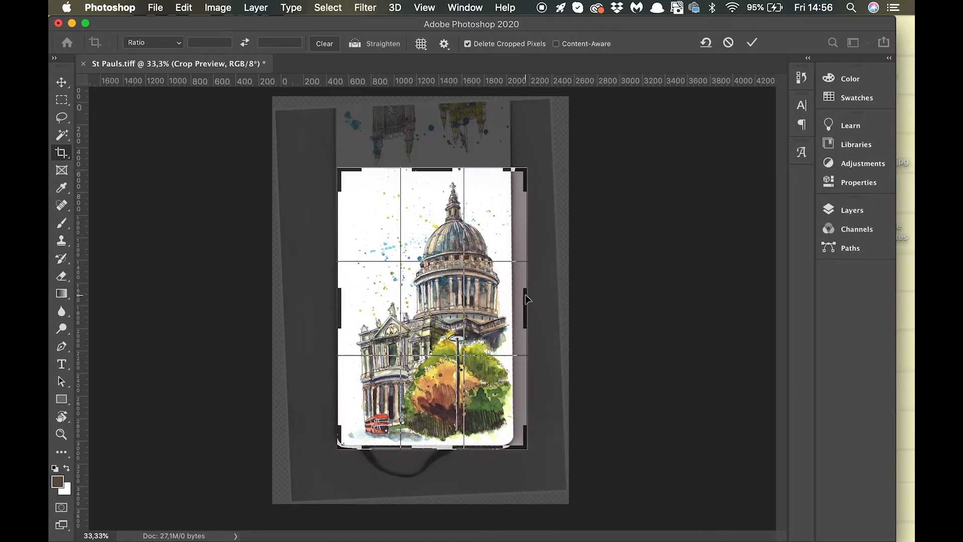
{"action": "left_click_drag", "start_coordinate": [526, 296], "coordinate": [522, 299]}
{"action": "left_click_drag", "start_coordinate": [540, 155], "coordinate": [542, 157]}
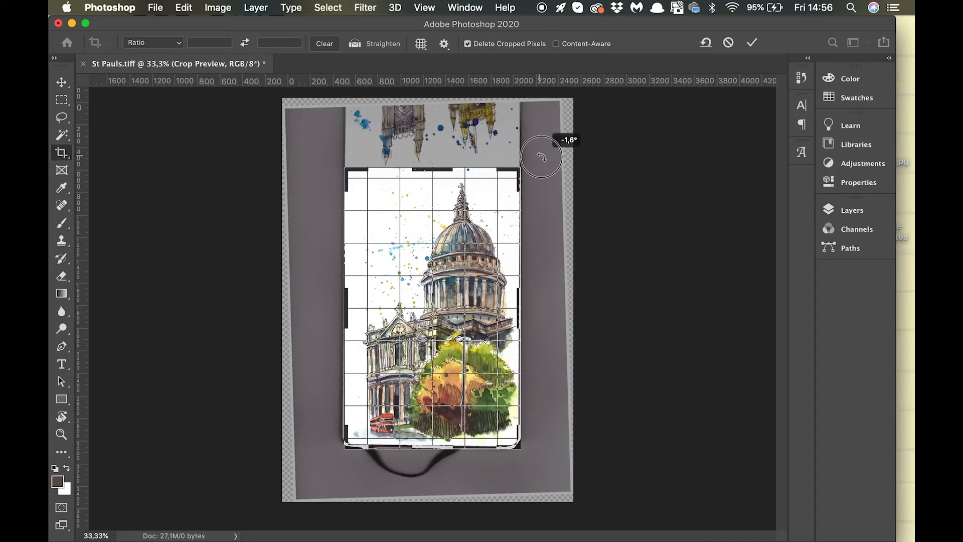
{"action": "left_click_drag", "start_coordinate": [542, 157], "coordinate": [542, 157]}
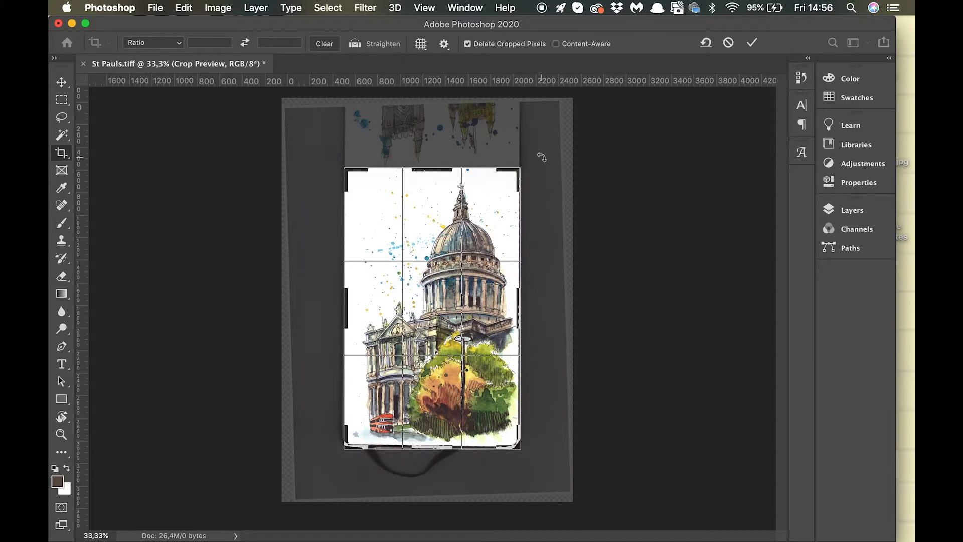
{"action": "left_click", "coordinate": [752, 43]}
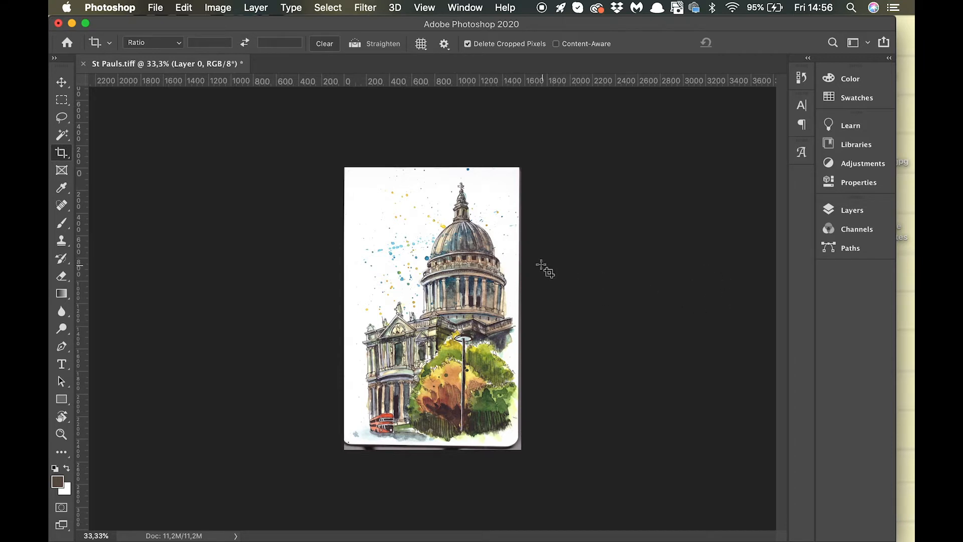
Add a new empty layer and place it beneath the artwork layer.
{"action": "left_click", "coordinate": [853, 212]}
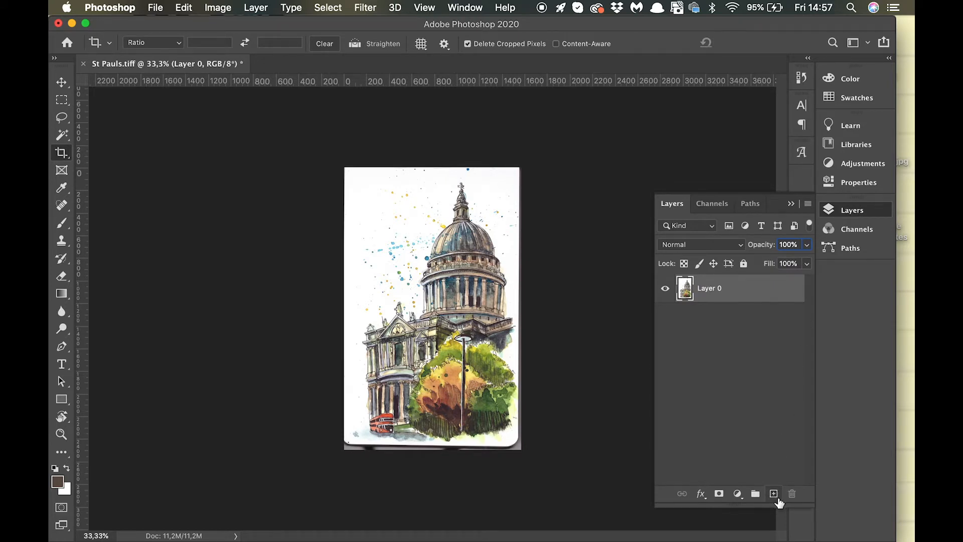
{"action": "left_click", "coordinate": [775, 496]}
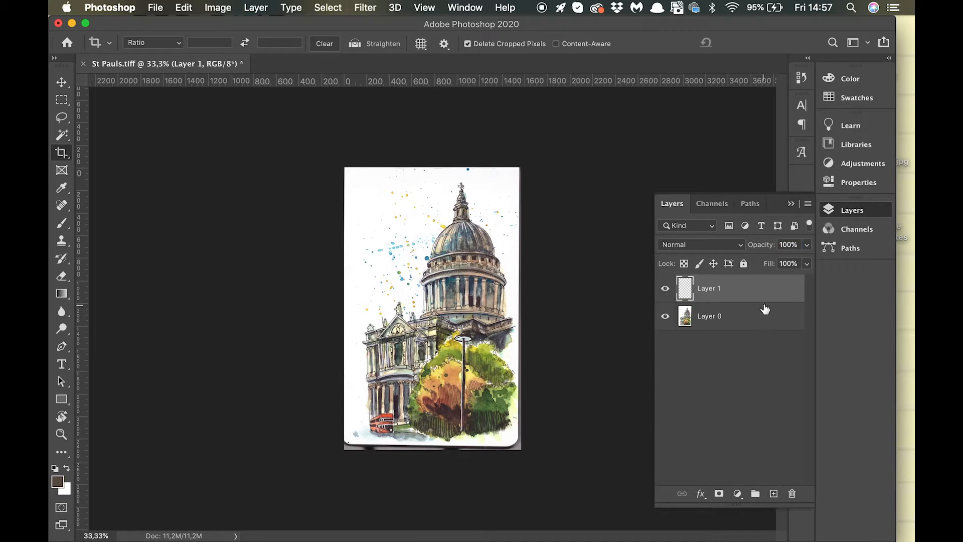
{"action": "left_click_drag", "start_coordinate": [765, 295], "coordinate": [766, 339]}
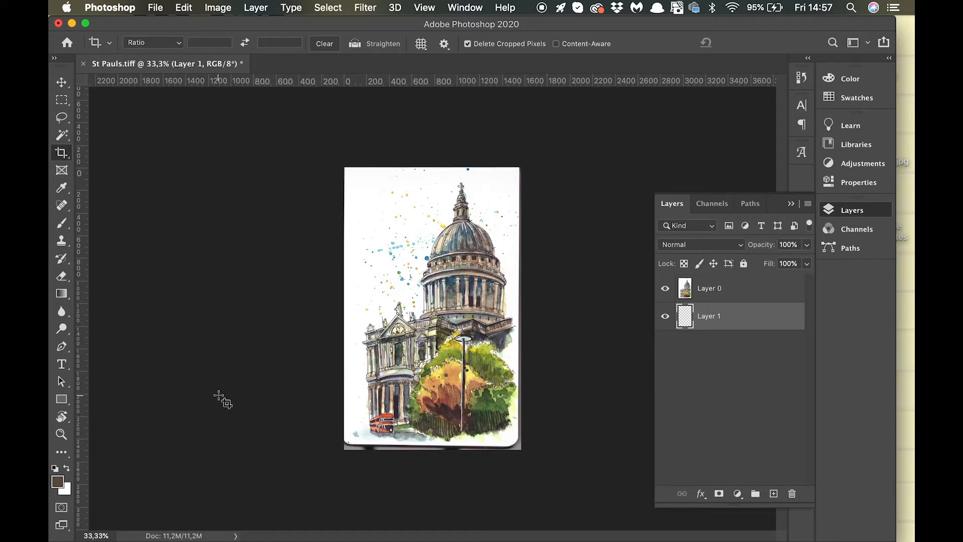
Set the background colour to white (ffffff) and fill the empty layer beneath the artwork with it.
{"action": "left_click", "coordinate": [68, 491]}
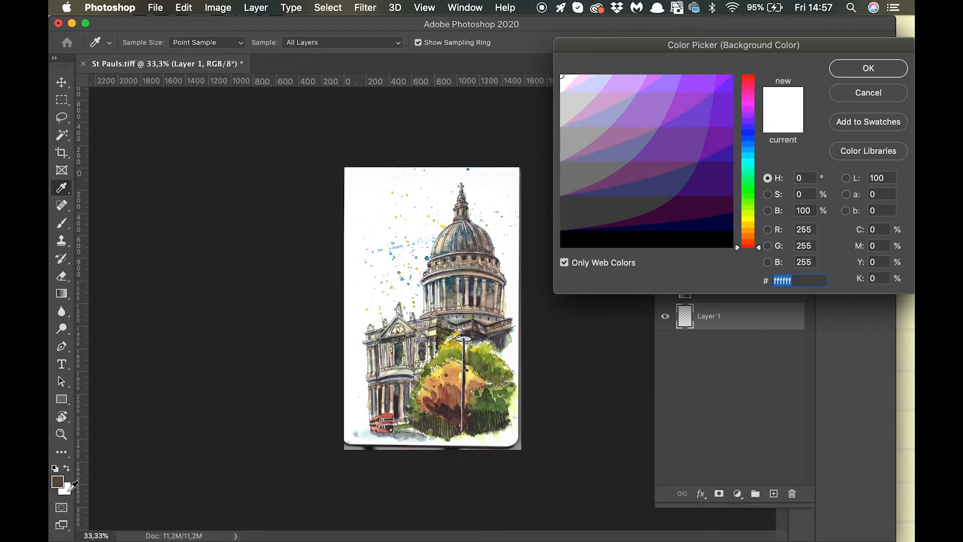
{"action": "left_click", "coordinate": [868, 69]}
{"action": "key", "text": "c"}
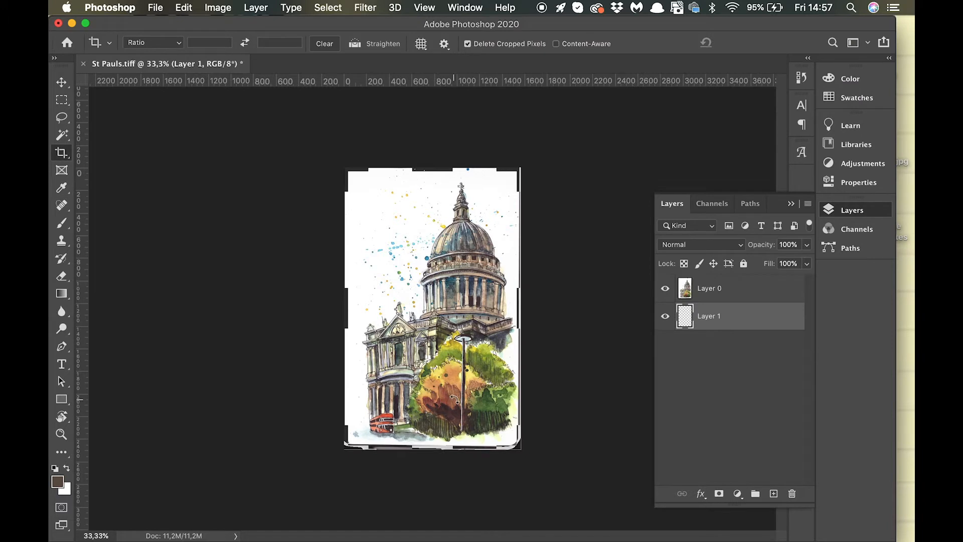
{"action": "key", "text": "Return"}
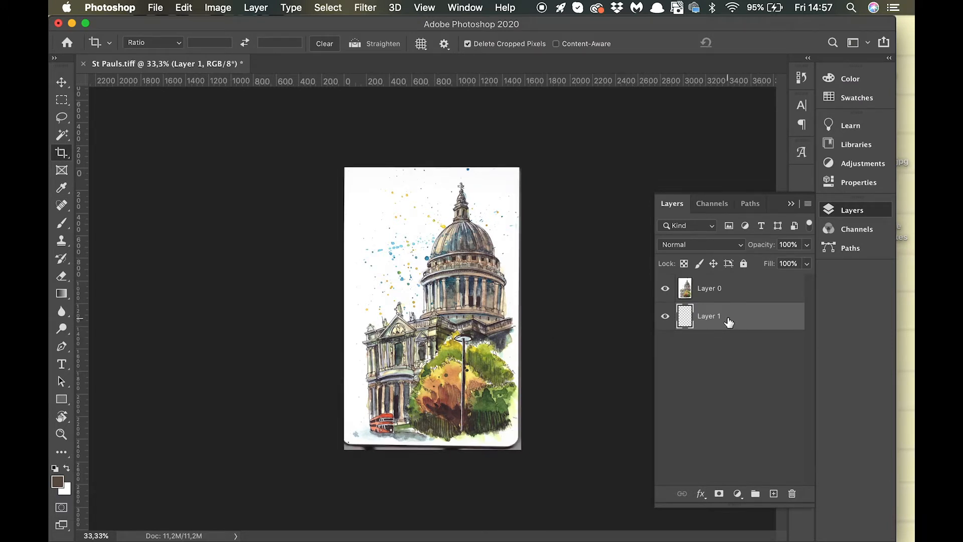
{"action": "key", "text": "super+BackSpace"}
Crop the artwork with a 5:7 ratio, extending the frame beyond the sketchbook page on all sides, and apply it.
{"action": "left_click", "coordinate": [710, 288]}
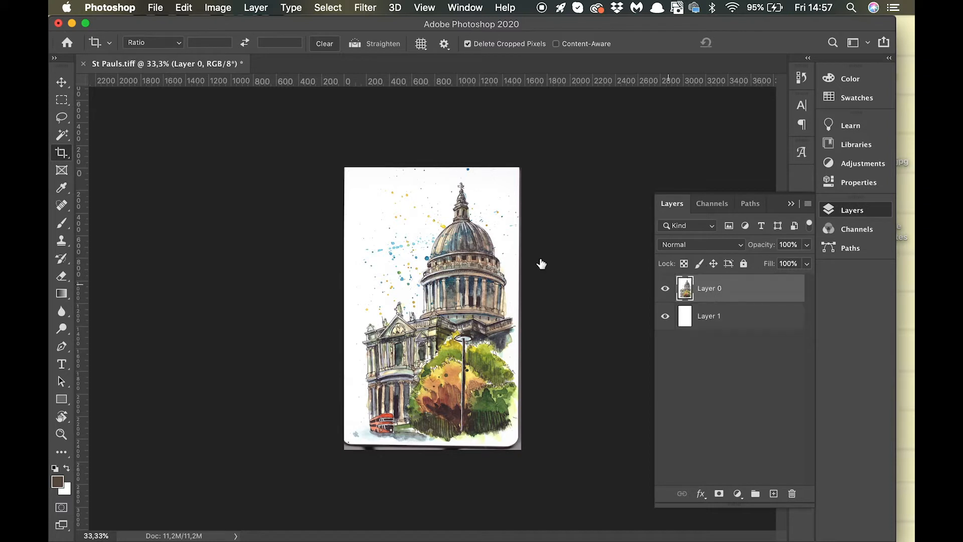
{"action": "left_click", "coordinate": [410, 245]}
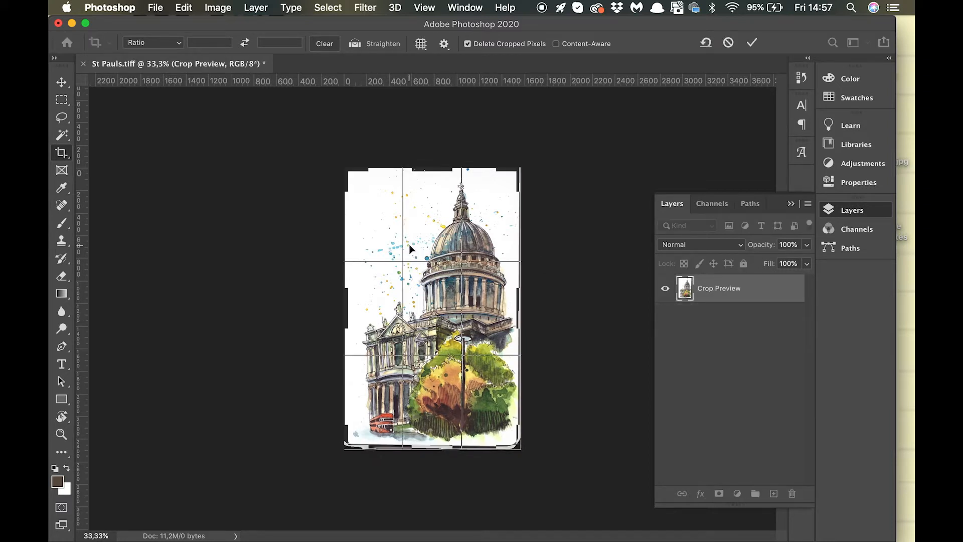
{"action": "left_click", "coordinate": [179, 43]}
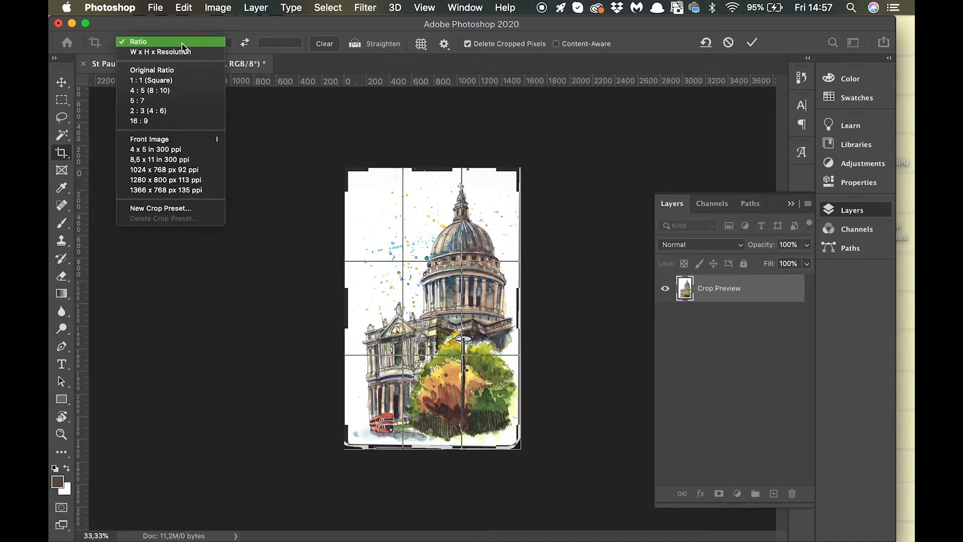
{"action": "left_click", "coordinate": [144, 104]}
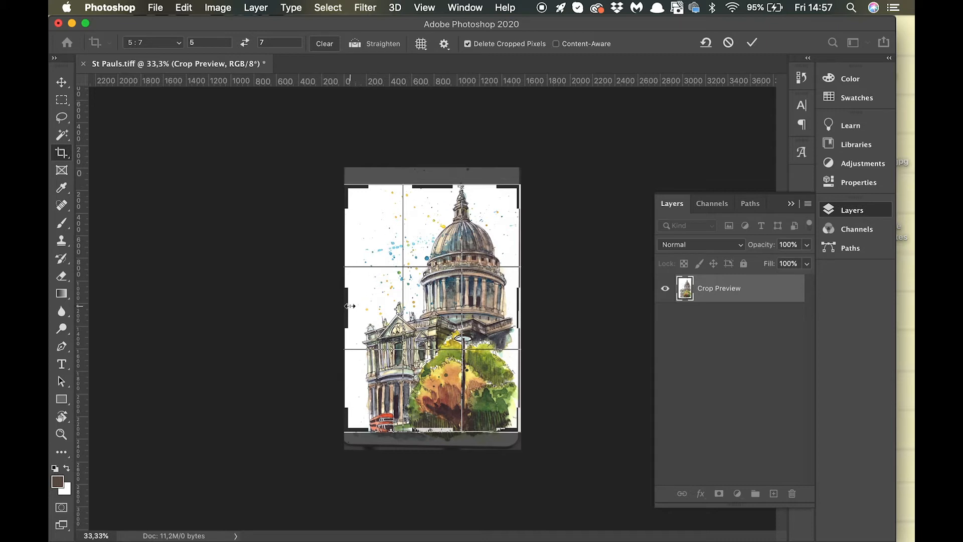
{"action": "left_click_drag", "start_coordinate": [346, 306], "coordinate": [334, 302]}
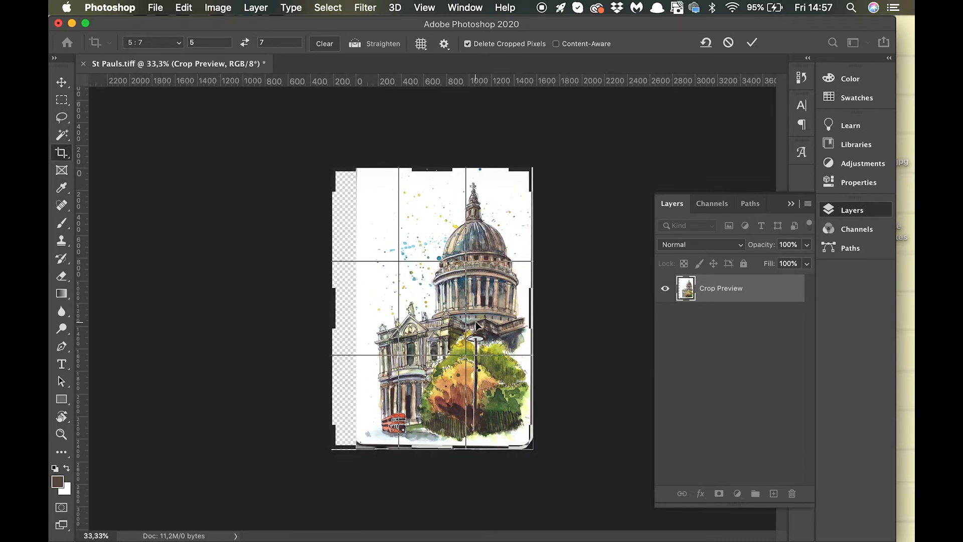
{"action": "left_click", "coordinate": [532, 306]}
{"action": "left_click_drag", "start_coordinate": [533, 306], "coordinate": [546, 306]}
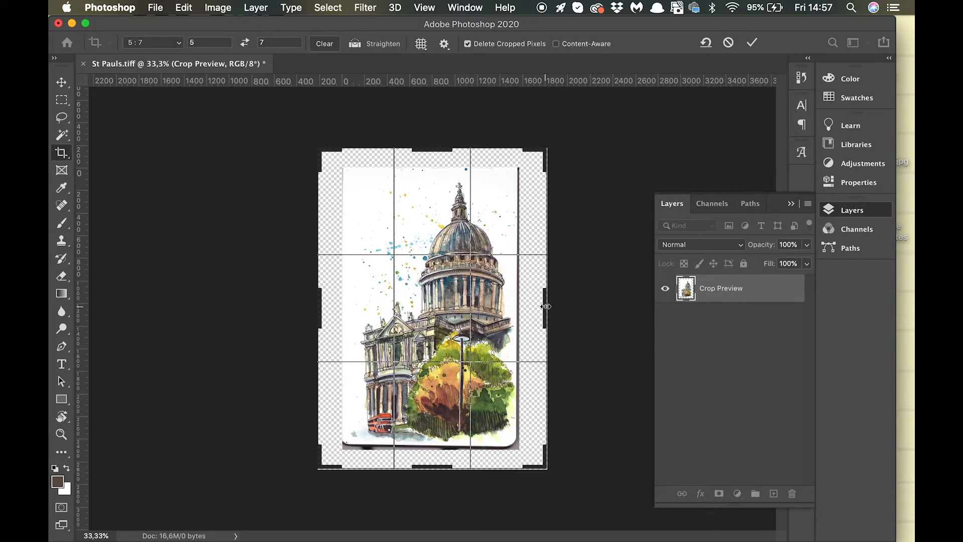
{"action": "key", "text": "Return"}
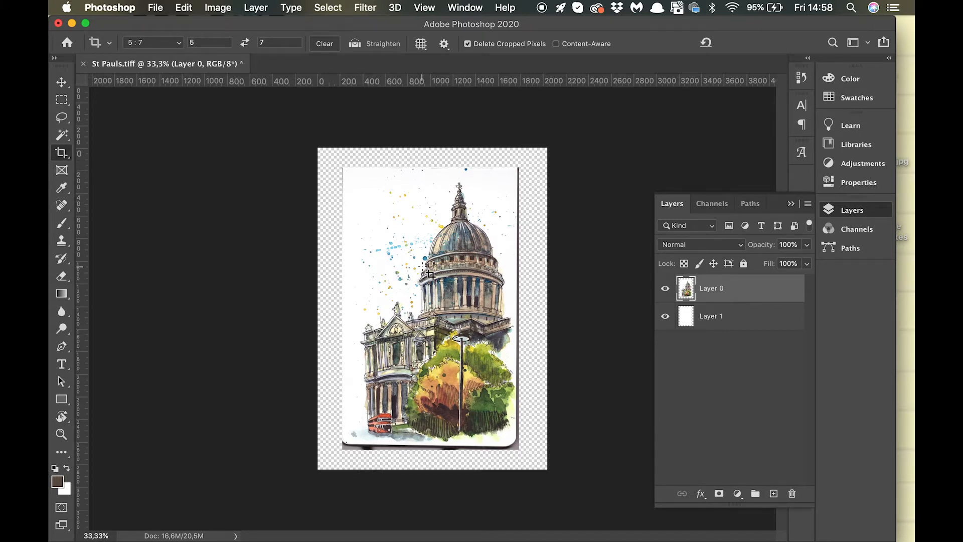
Fill the layer beneath the artwork with white across the whole extended canvas.
{"action": "left_click", "coordinate": [733, 321]}
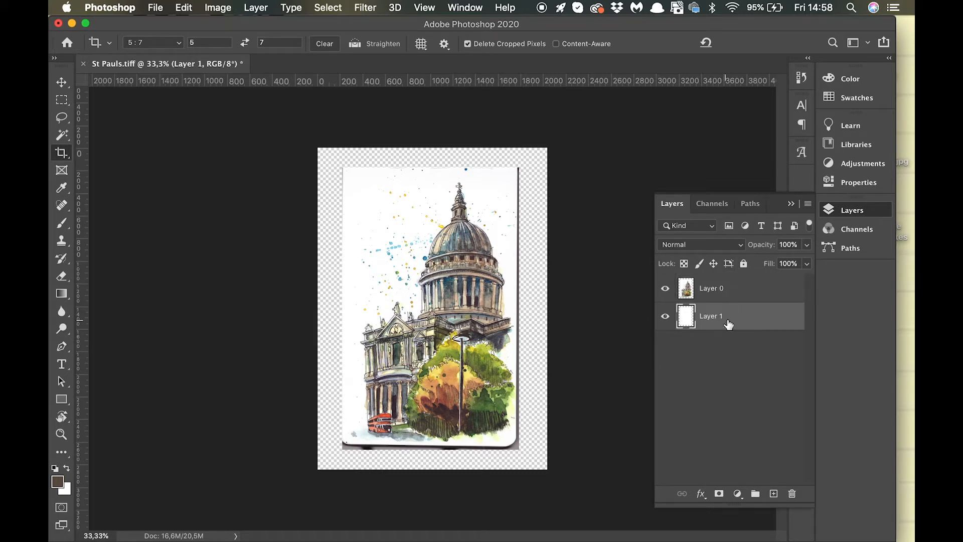
{"action": "key", "text": "super+BackSpace"}
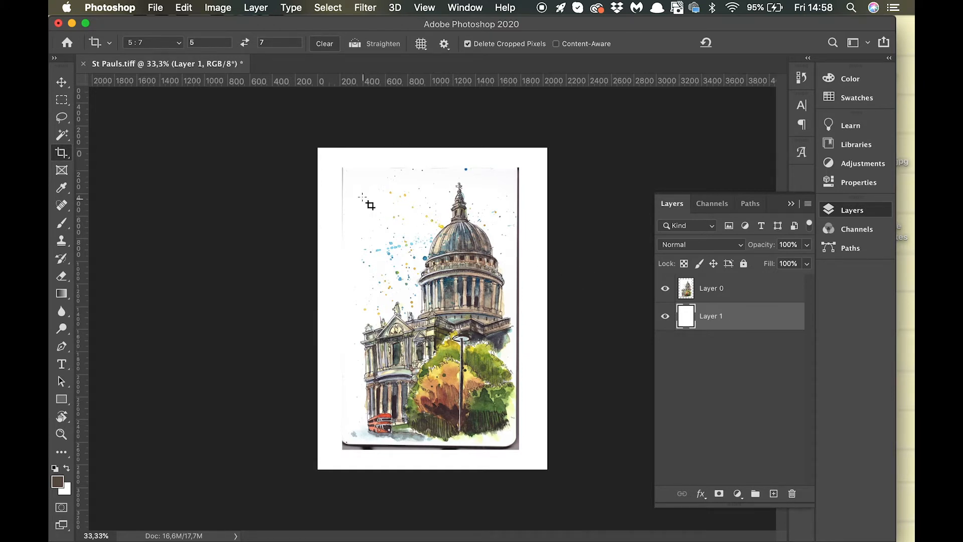
{"action": "key", "text": "v"}
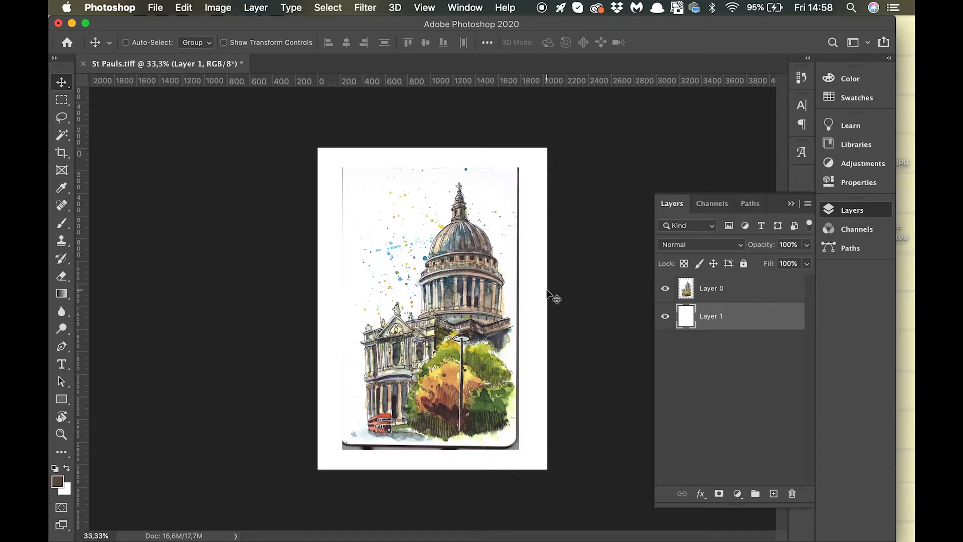
Add a Levels adjustment layer directly above the artwork layer.
{"action": "left_click", "coordinate": [715, 297]}
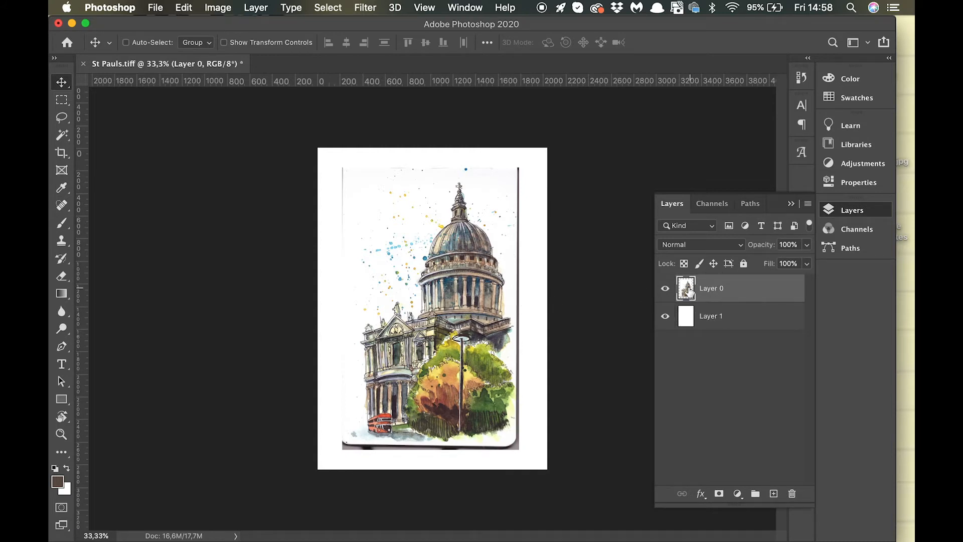
{"action": "left_click", "coordinate": [859, 164]}
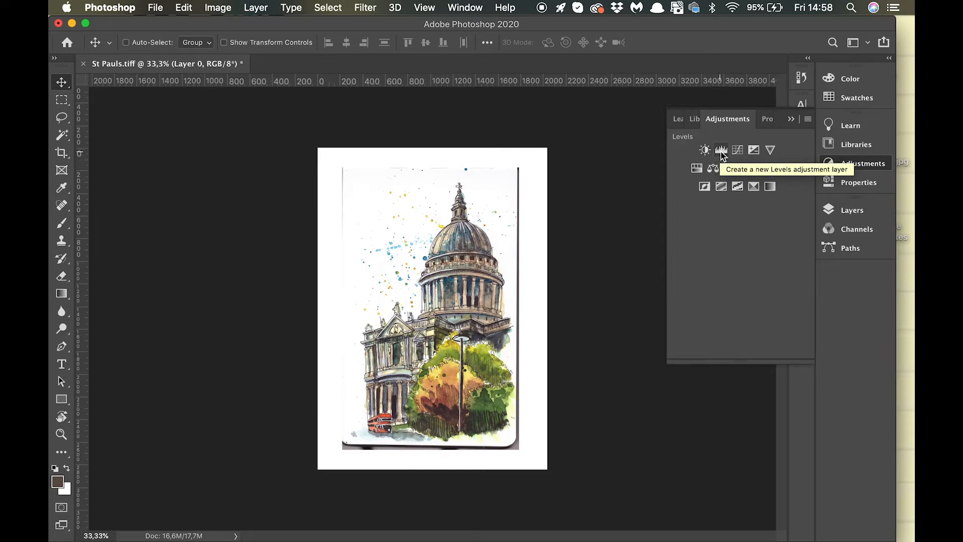
{"action": "left_click", "coordinate": [720, 152]}
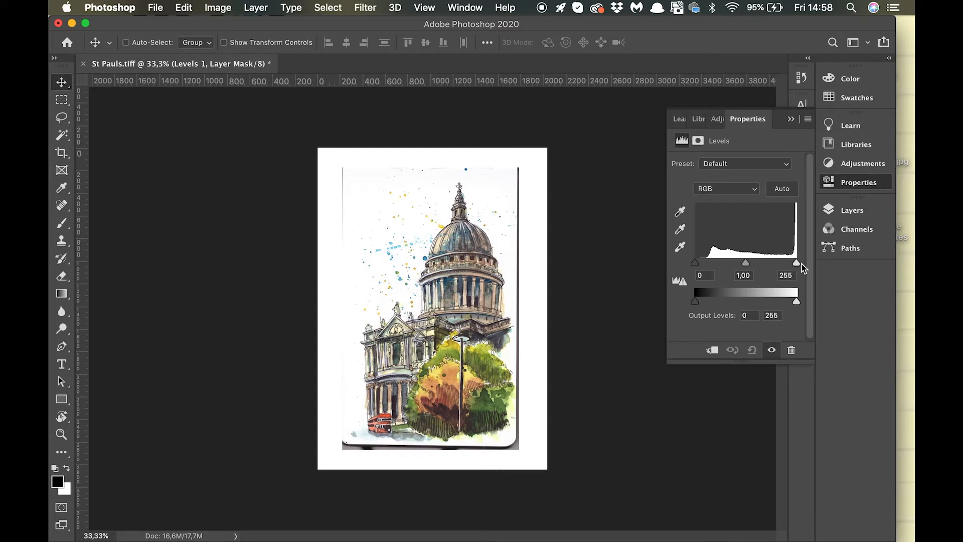
Try out the shadow, highlight and midtone input sliders of the Levels adjustment.
{"action": "left_click", "coordinate": [699, 268]}
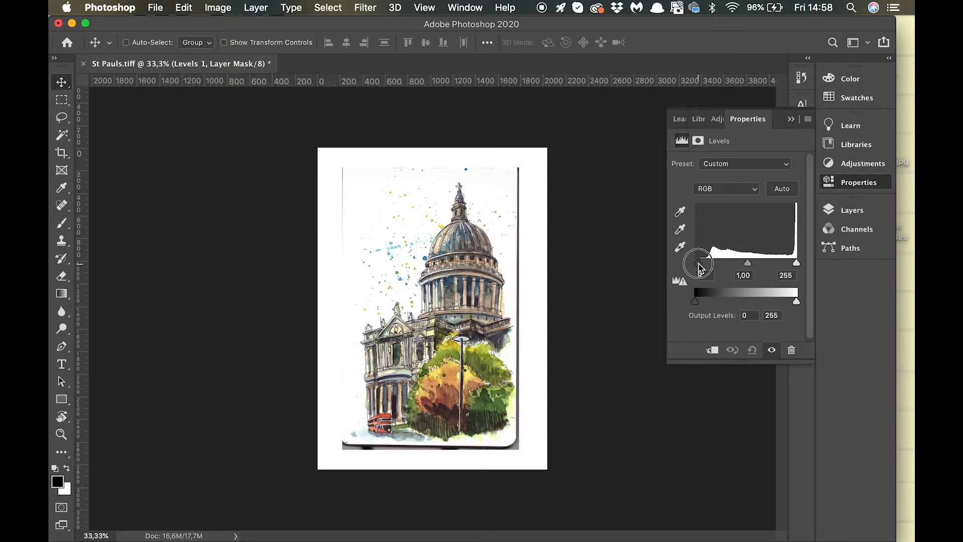
{"action": "mouse_move", "coordinate": [699, 269]}
{"action": "left_mouse_down"}
{"action": "mouse_move", "coordinate": [750, 270]}
{"action": "mouse_move", "coordinate": [687, 265]}
{"action": "left_mouse_up"}
{"action": "mouse_move", "coordinate": [798, 264]}
{"action": "left_mouse_down"}
{"action": "mouse_move", "coordinate": [741, 263]}
{"action": "mouse_move", "coordinate": [810, 266]}
{"action": "left_mouse_up"}
{"action": "mouse_move", "coordinate": [745, 263]}
{"action": "left_mouse_down"}
{"action": "mouse_move", "coordinate": [768, 269]}
{"action": "mouse_move", "coordinate": [706, 266]}
{"action": "mouse_move", "coordinate": [748, 269]}
{"action": "left_mouse_up"}
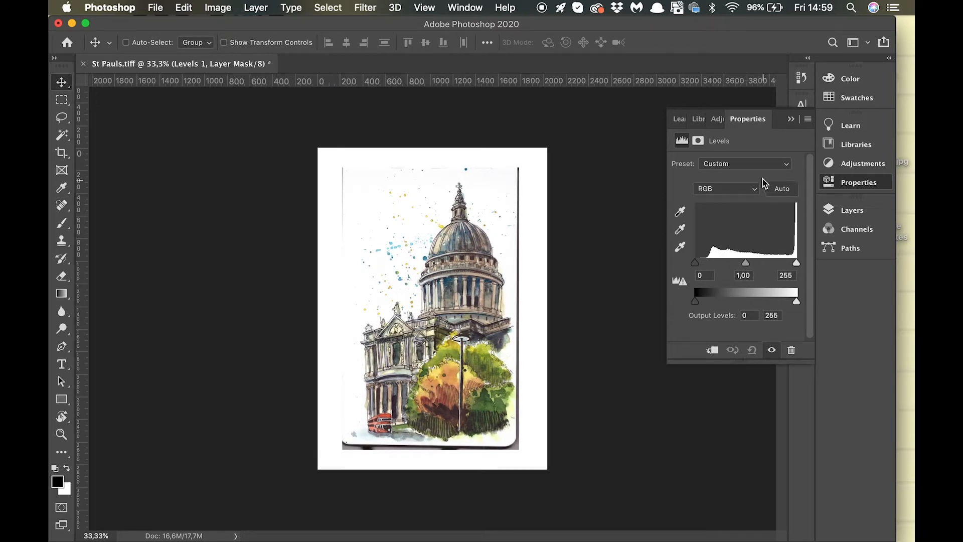
Set the Levels input values to 25 for shadows, 0.88 for midtones and 253 for highlights.
{"action": "left_click", "coordinate": [794, 190]}
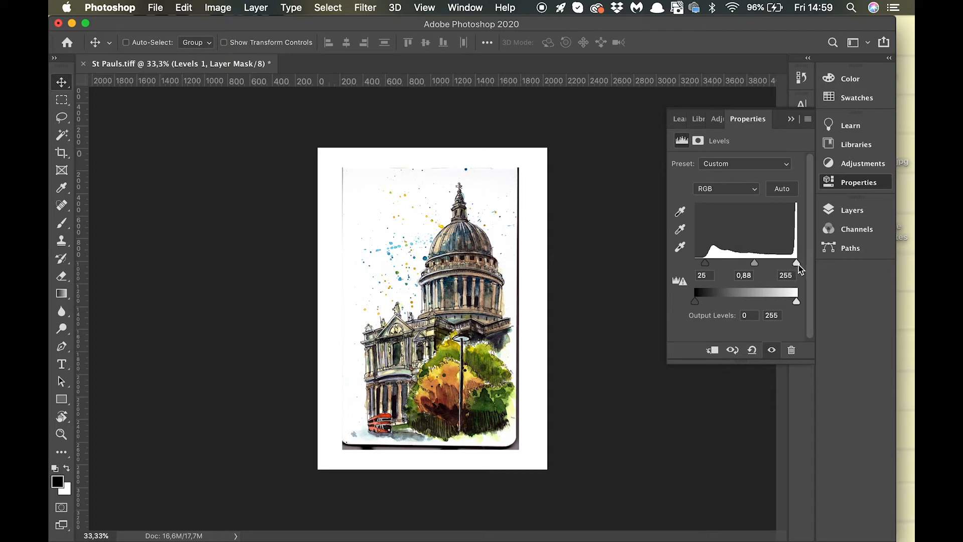
{"action": "mouse_move", "coordinate": [796, 267]}
{"action": "left_mouse_down"}
{"action": "mouse_move", "coordinate": [784, 267]}
{"action": "mouse_move", "coordinate": [797, 262]}
{"action": "left_mouse_up"}
{"action": "left_click", "coordinate": [791, 277]}
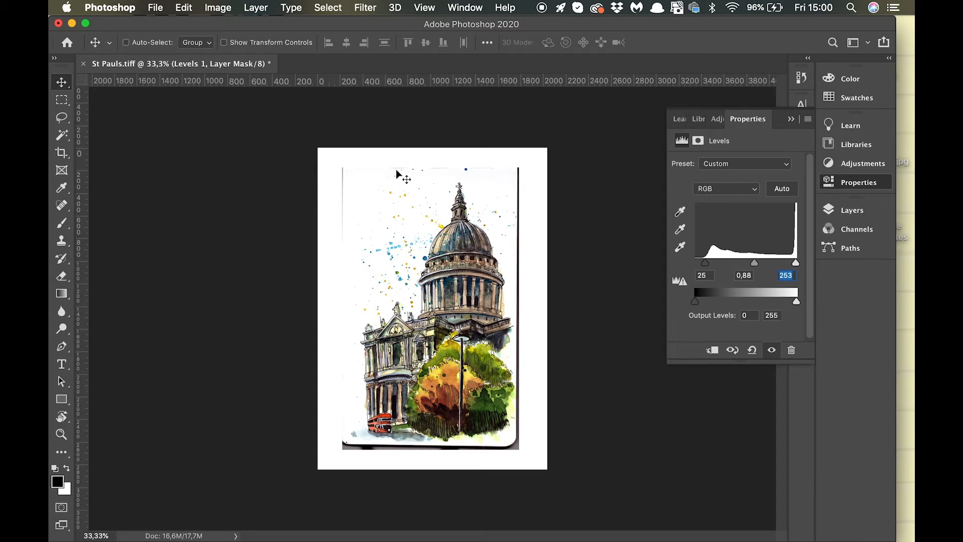
Add a layer mask to the artwork layer beneath the Levels adjustment.
{"action": "left_click", "coordinate": [843, 214]}
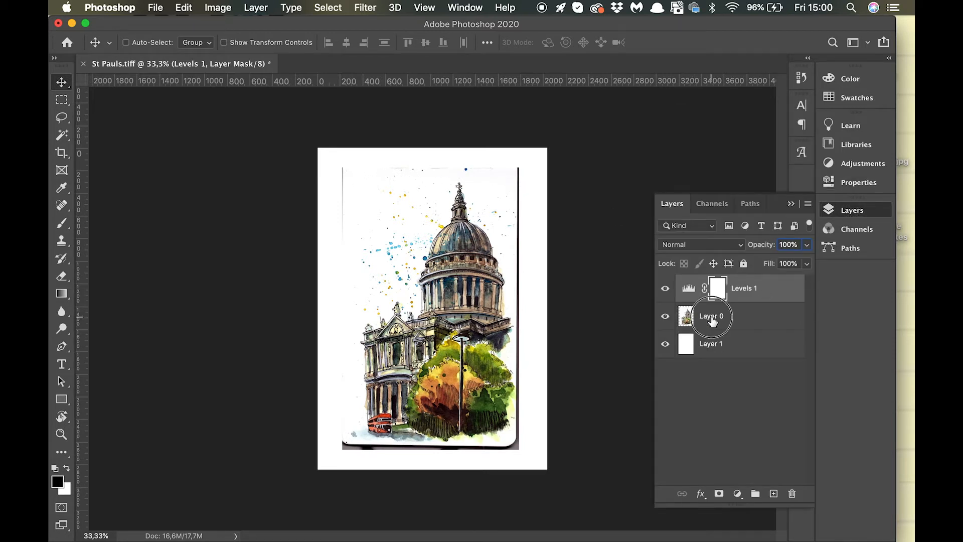
{"action": "left_click", "coordinate": [688, 317]}
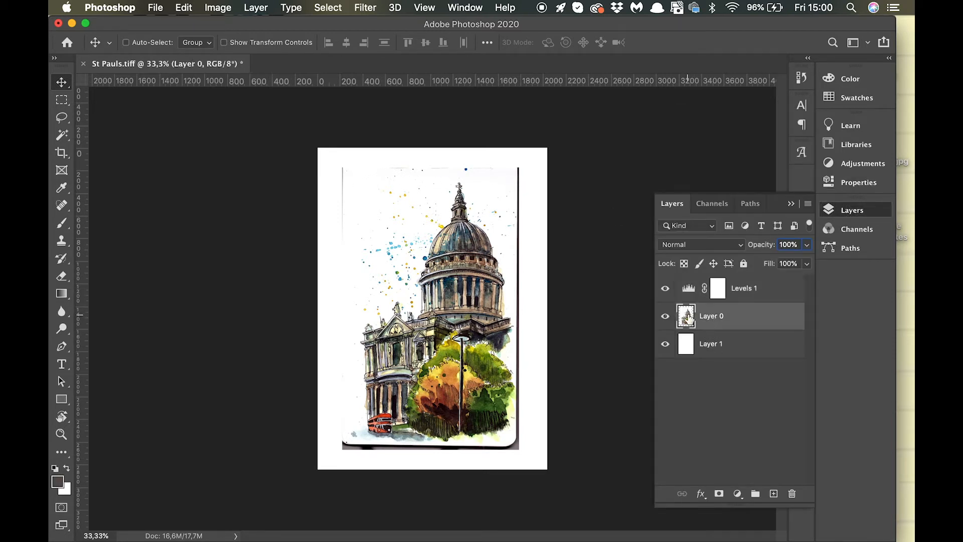
{"action": "left_click", "coordinate": [719, 494]}
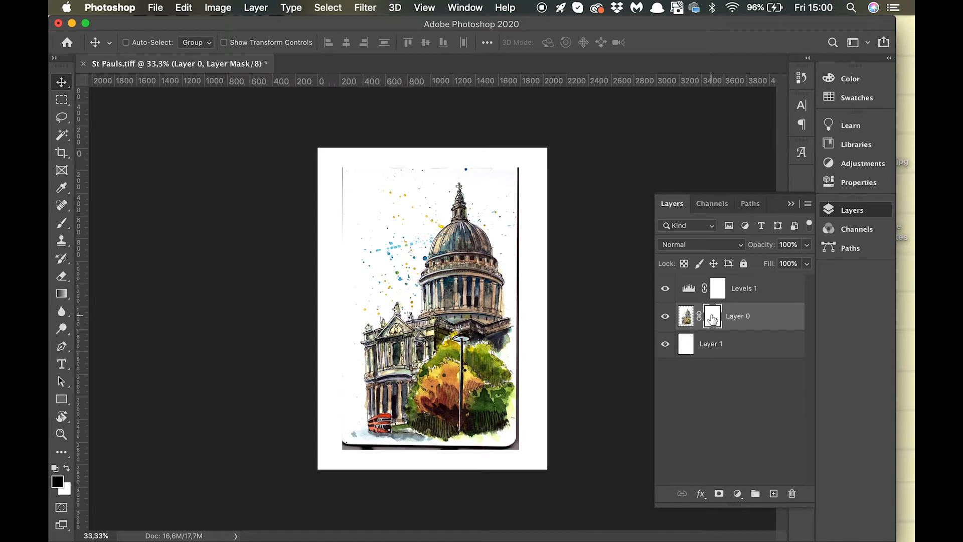
{"action": "left_click", "coordinate": [685, 317]}
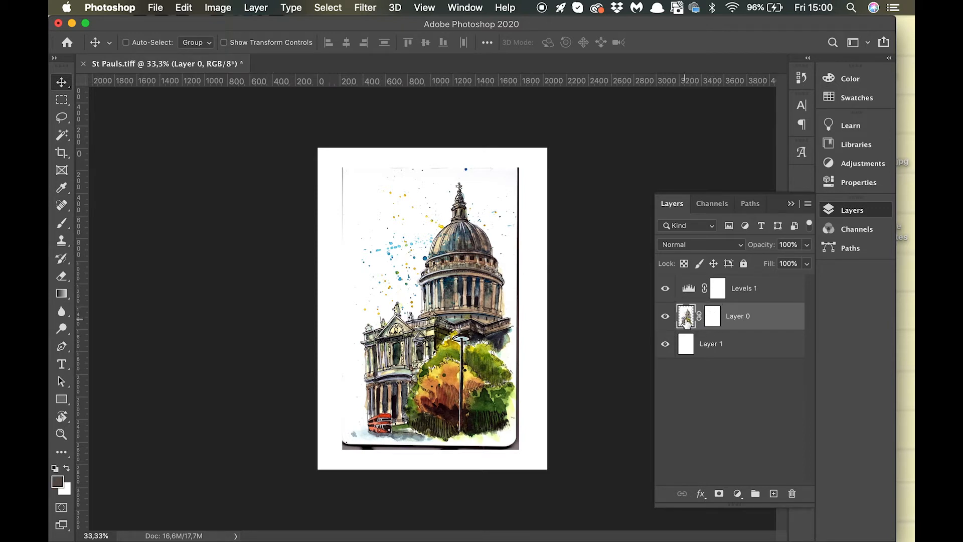
Paint black with a 175 px brush on the artwork's mask to hide the page's upper left edge and part of its top edge.
{"action": "left_click", "coordinate": [713, 318]}
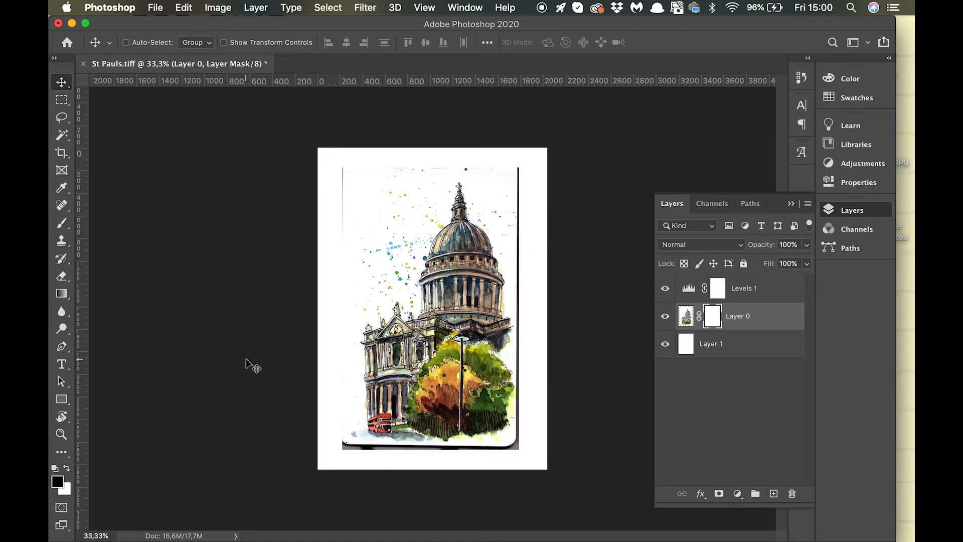
{"action": "key", "text": "b"}
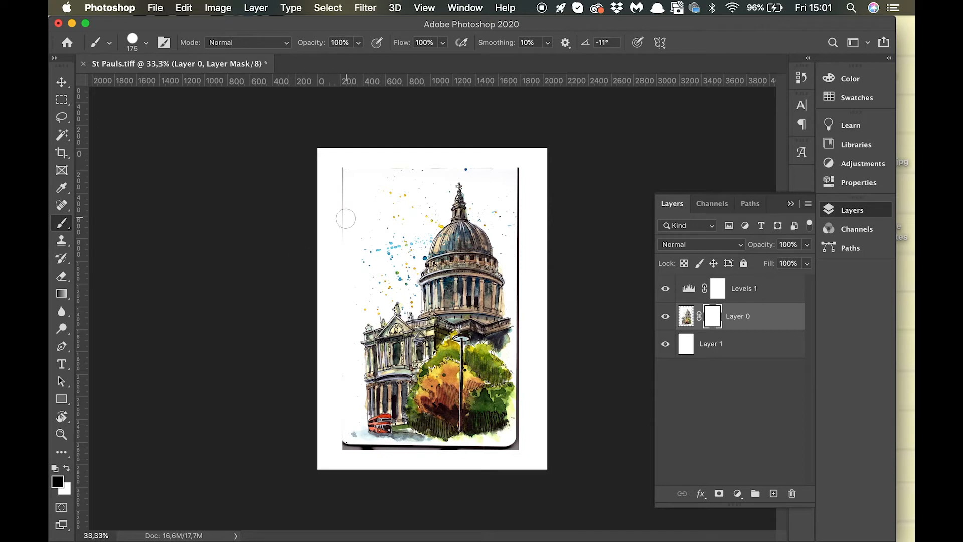
{"action": "mouse_move", "coordinate": [340, 218]}
{"action": "left_mouse_down"}
{"action": "mouse_move", "coordinate": [339, 168]}
{"action": "mouse_move", "coordinate": [462, 165]}
{"action": "left_mouse_up"}
Hide and show the white background layer again to inspect the masked page edges.
{"action": "left_click", "coordinate": [742, 351]}
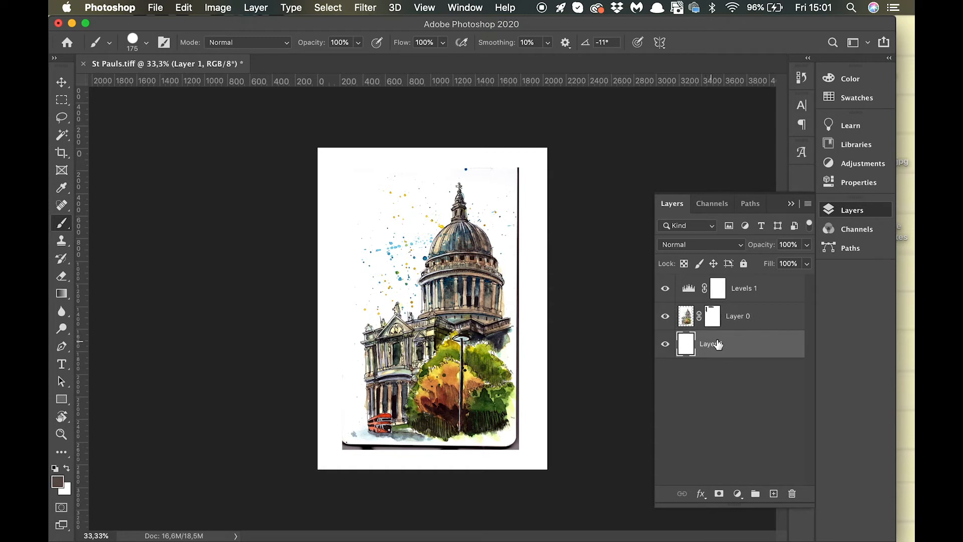
{"action": "left_click", "coordinate": [665, 345]}
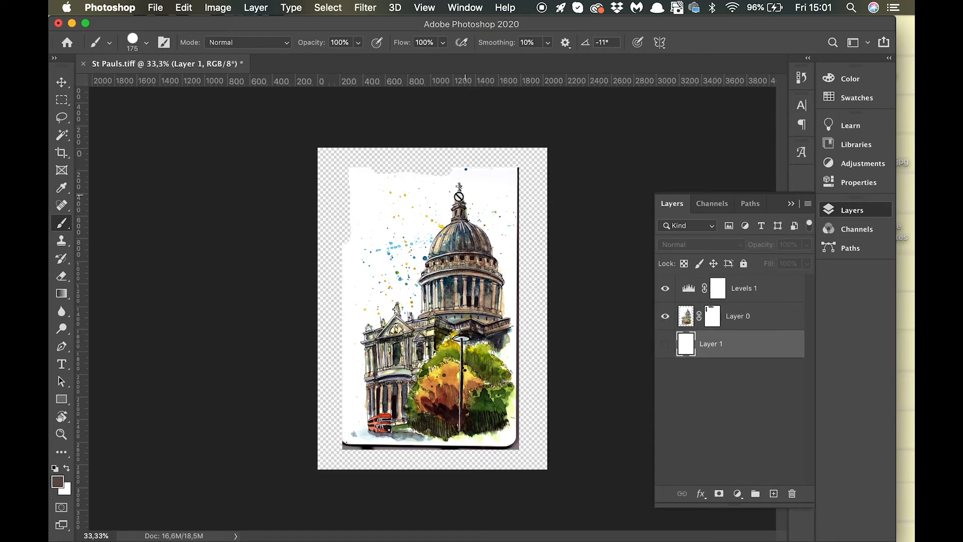
{"action": "left_click", "coordinate": [665, 345]}
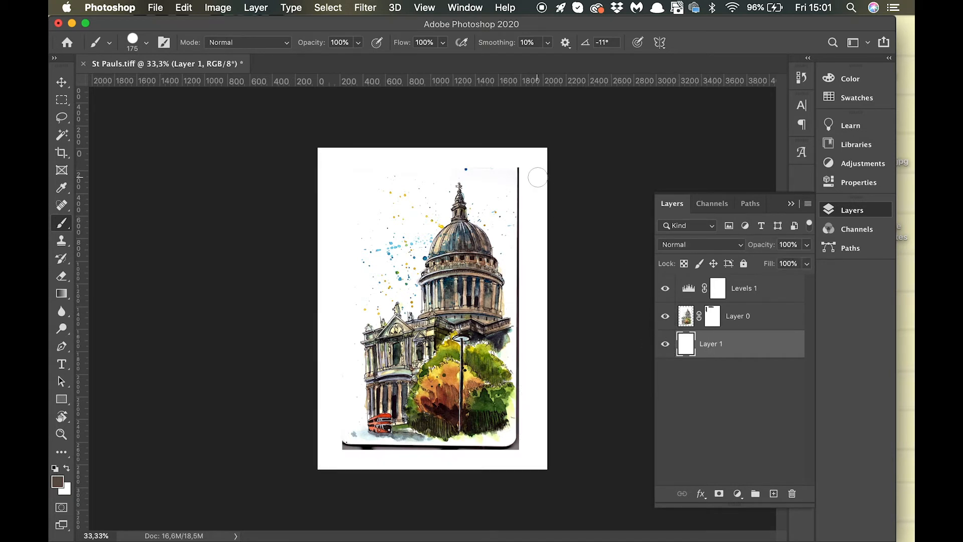
Try a brush dab above the dome on the white background layer and undo it.
{"action": "left_click", "coordinate": [466, 166]}
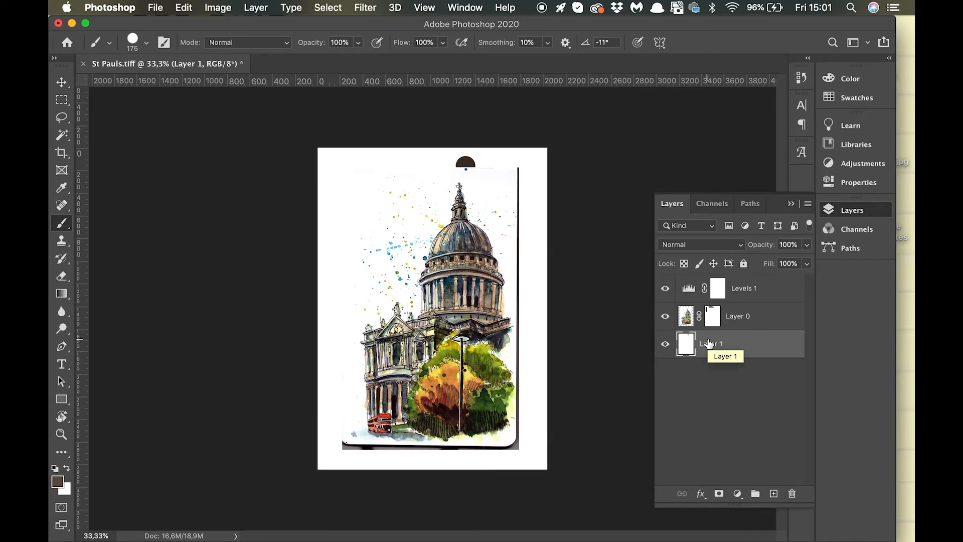
{"action": "key", "text": "super+z"}
Paint black on the artwork's mask to hide the rest of the top edge and the right edge down to the trees.
{"action": "left_click", "coordinate": [714, 316]}
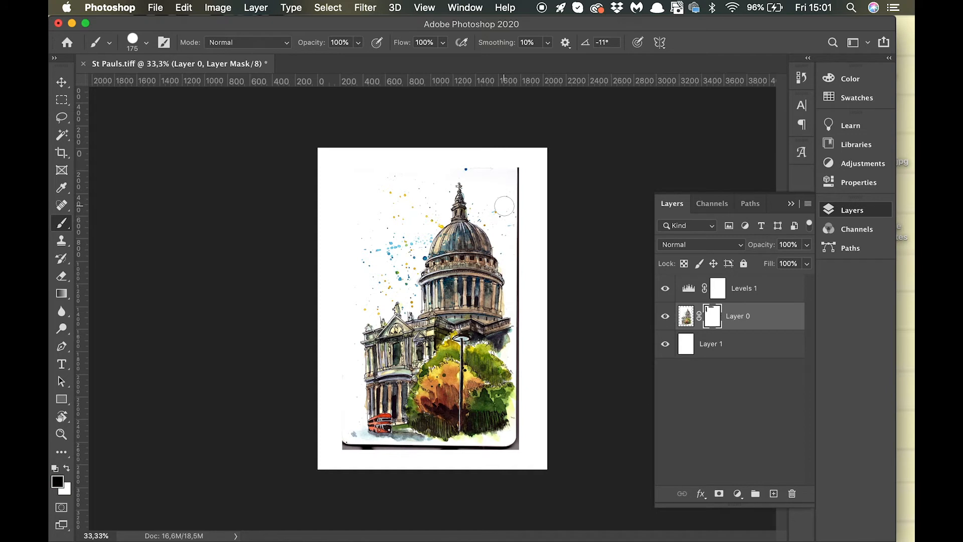
{"action": "mouse_move", "coordinate": [469, 166]}
{"action": "left_mouse_down"}
{"action": "mouse_move", "coordinate": [493, 161]}
{"action": "mouse_move", "coordinate": [520, 176]}
{"action": "mouse_move", "coordinate": [524, 218]}
{"action": "mouse_move", "coordinate": [512, 224]}
{"action": "left_mouse_up"}
{"action": "left_click_drag", "start_coordinate": [526, 223], "coordinate": [524, 249]}
{"action": "key", "text": "super+equal"}
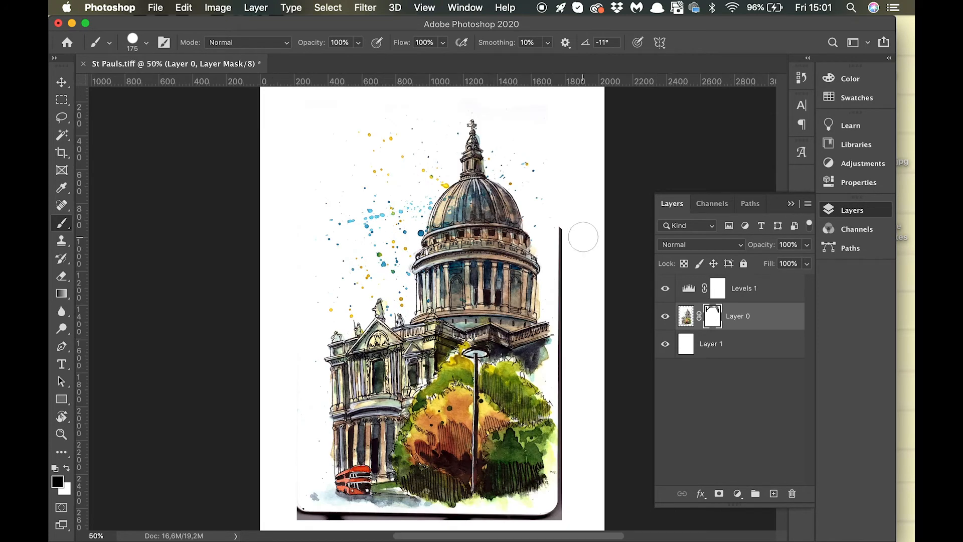
{"action": "mouse_move", "coordinate": [570, 232]}
{"action": "left_mouse_down"}
{"action": "mouse_move", "coordinate": [565, 226]}
{"action": "mouse_move", "coordinate": [569, 381]}
{"action": "mouse_move", "coordinate": [577, 366]}
{"action": "left_mouse_up"}
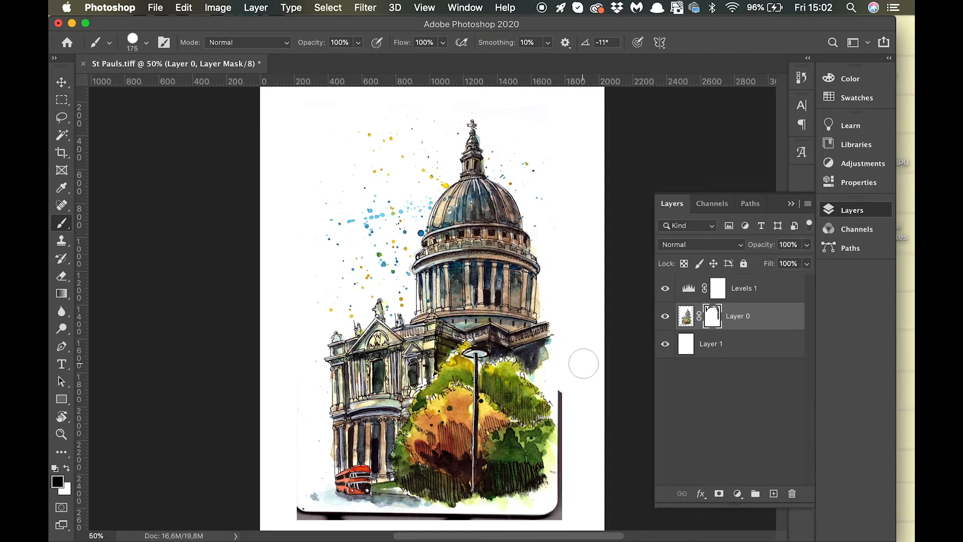
Reduce the mask brush size to 125 px.
{"action": "left_click", "coordinate": [145, 44]}
{"action": "left_click_drag", "start_coordinate": [184, 86], "coordinate": [177, 87]}
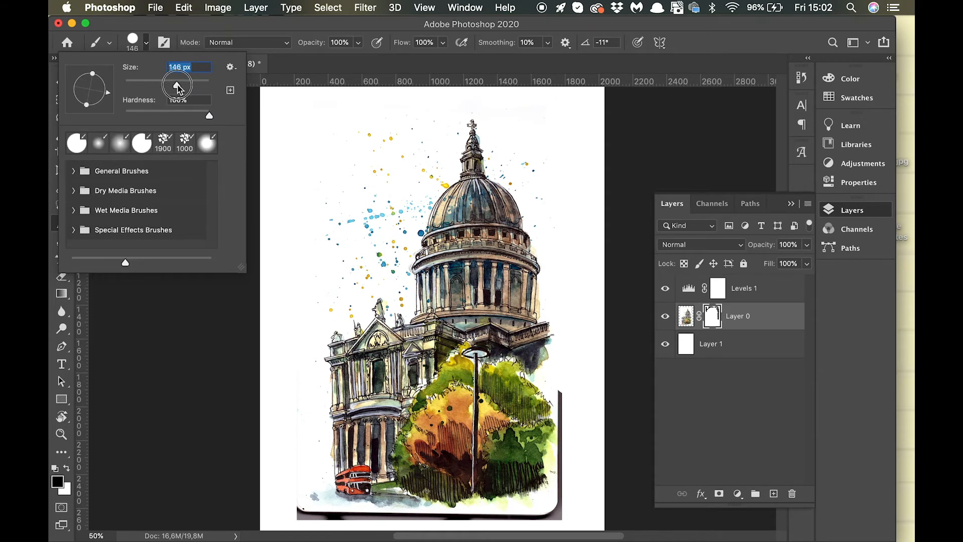
{"action": "mouse_move", "coordinate": [210, 117]}
{"action": "left_mouse_down"}
{"action": "mouse_move", "coordinate": [135, 117]}
{"action": "mouse_move", "coordinate": [209, 117]}
{"action": "left_mouse_up"}
{"action": "left_click", "coordinate": [589, 376]}
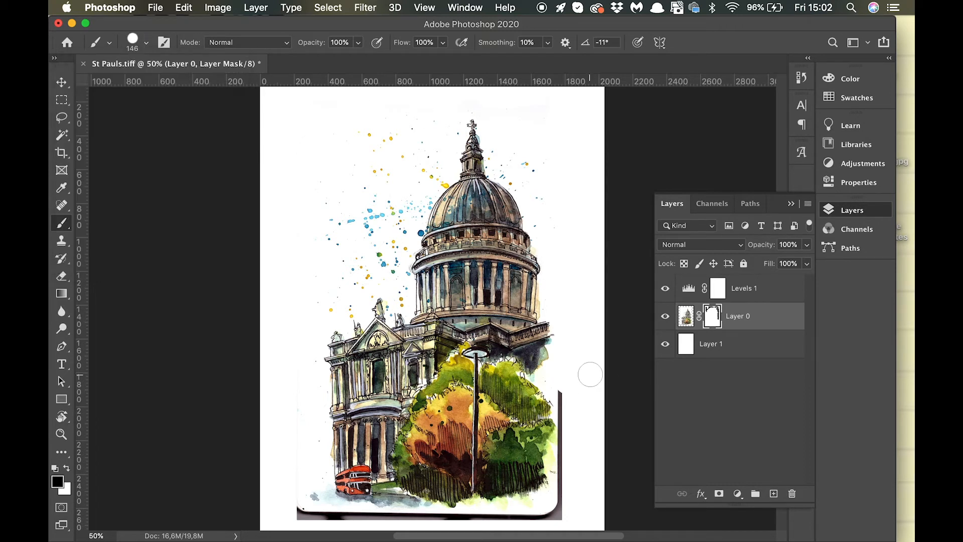
{"action": "key", "text": "bracketleft"}
{"action": "key", "text": "bracketleft"}
{"action": "key", "text": "bracketleft"}
{"action": "key", "text": "bracketleft"}
{"action": "key", "text": "bracketleft"}
{"action": "key", "text": "bracketright"}
Paint black on the artwork's mask to hide the lower right edge, the bottom edge and the remaining left edge of the page.
{"action": "left_click", "coordinate": [567, 391]}
{"action": "left_click", "coordinate": [567, 391]}
{"action": "mouse_move", "coordinate": [567, 391]}
{"action": "left_mouse_down"}
{"action": "mouse_move", "coordinate": [570, 445]}
{"action": "mouse_move", "coordinate": [554, 527]}
{"action": "left_mouse_up"}
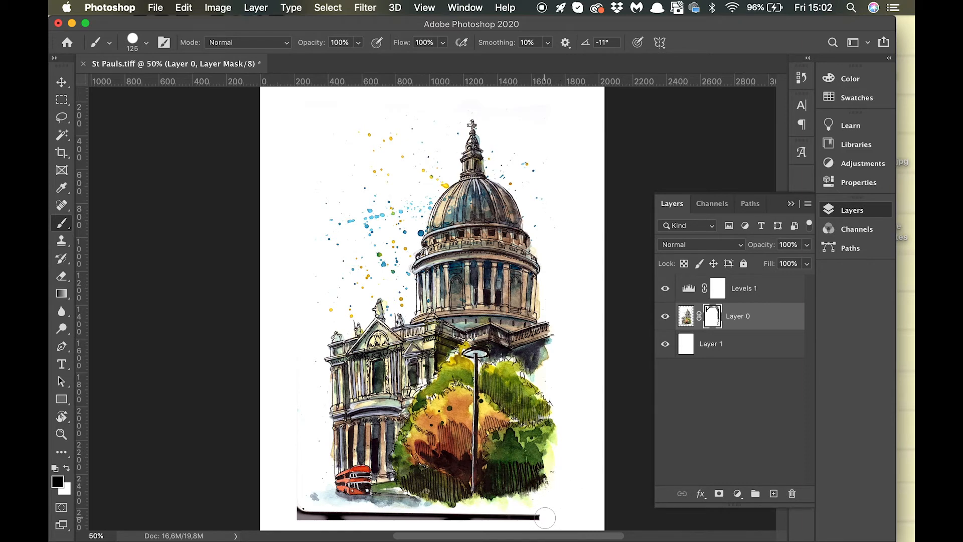
{"action": "scroll", "coordinate": [546, 522], "scroll_direction": "down", "scroll_amount": 5}
{"action": "mouse_move", "coordinate": [557, 434]}
{"action": "left_mouse_down"}
{"action": "mouse_move", "coordinate": [309, 428]}
{"action": "mouse_move", "coordinate": [301, 421]}
{"action": "mouse_move", "coordinate": [309, 366]}
{"action": "mouse_move", "coordinate": [297, 254]}
{"action": "left_mouse_up"}
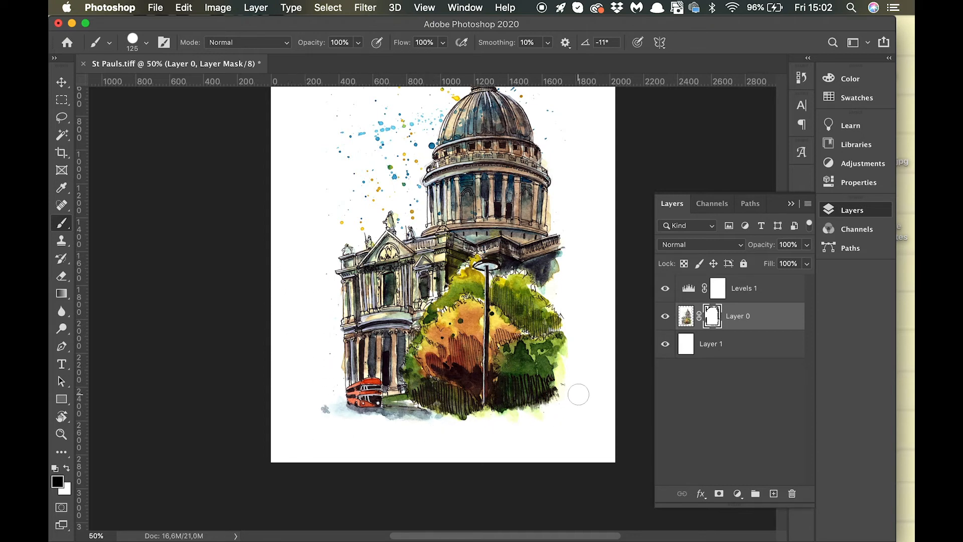
{"action": "scroll", "coordinate": [576, 393], "scroll_direction": "up", "scroll_amount": 2}
{"action": "scroll", "coordinate": [612, 303], "scroll_direction": "up", "scroll_amount": 3}
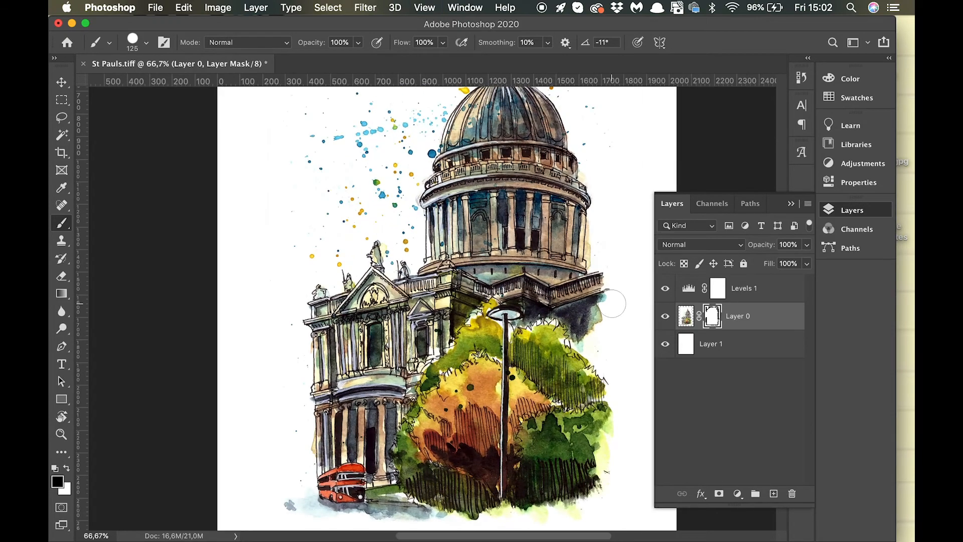
Paint a black dab on the artwork's mask over the faint mark in the white area beside the dome.
{"action": "scroll", "coordinate": [602, 400], "scroll_direction": "up", "scroll_amount": 8}
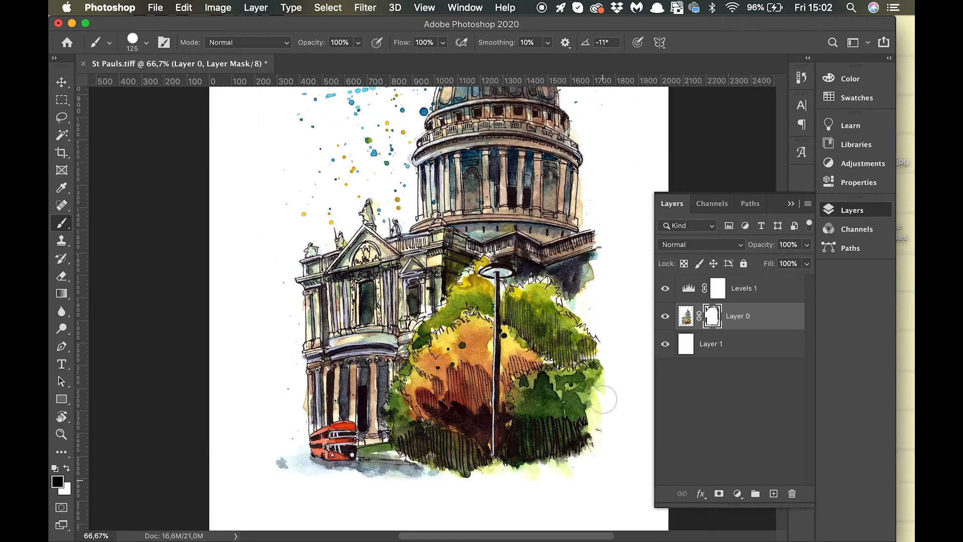
{"action": "scroll", "coordinate": [600, 381], "scroll_direction": "up", "scroll_amount": 3}
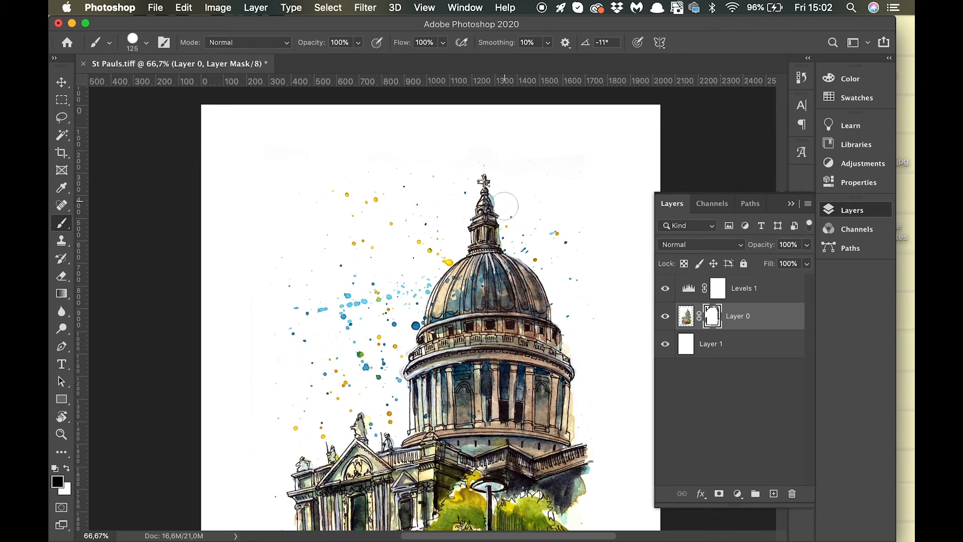
{"action": "scroll", "coordinate": [514, 208], "scroll_direction": "down", "scroll_amount": 2}
{"action": "left_click", "coordinate": [585, 190]}
{"action": "scroll", "coordinate": [585, 266], "scroll_direction": "down", "scroll_amount": 2}
{"action": "scroll", "coordinate": [580, 181], "scroll_direction": "up", "scroll_amount": 3}
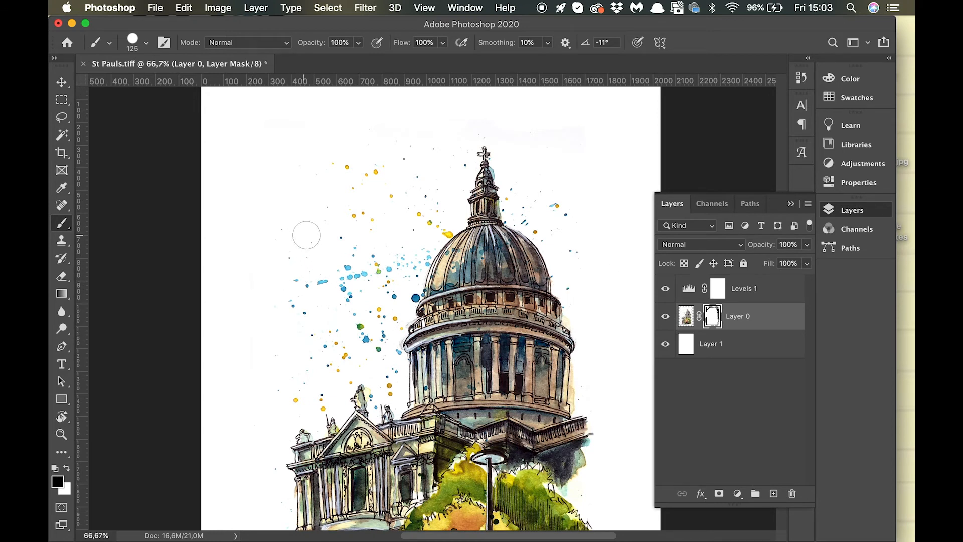
Reduce the brush to 90 px and mask out the stray marks beside the paint splatters and along the left side of the facade.
{"action": "key", "text": "bracketleft"}
{"action": "key", "text": "bracketleft"}
{"action": "left_click_drag", "start_coordinate": [321, 282], "coordinate": [323, 282]}
{"action": "scroll", "coordinate": [330, 324], "scroll_direction": "down", "scroll_amount": 4}
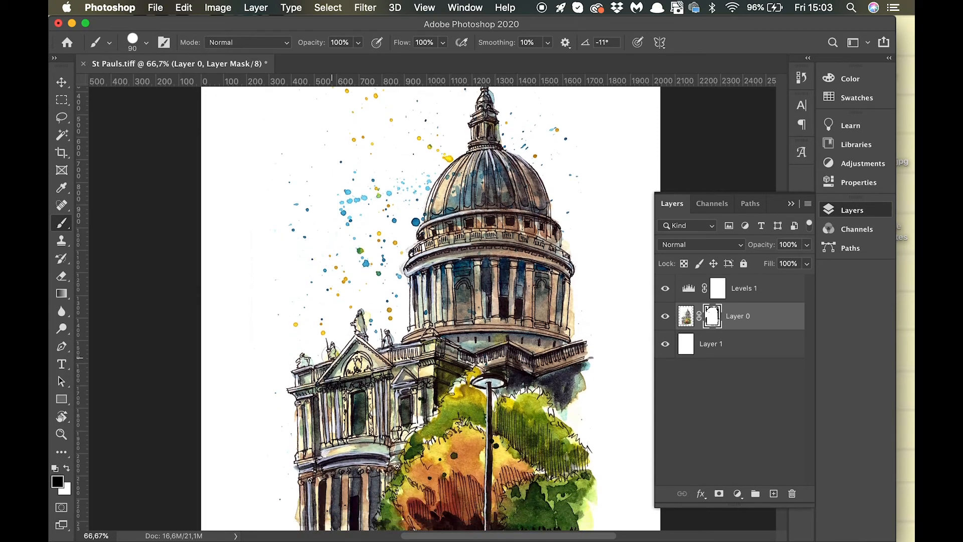
{"action": "scroll", "coordinate": [351, 281], "scroll_direction": "down", "scroll_amount": 4}
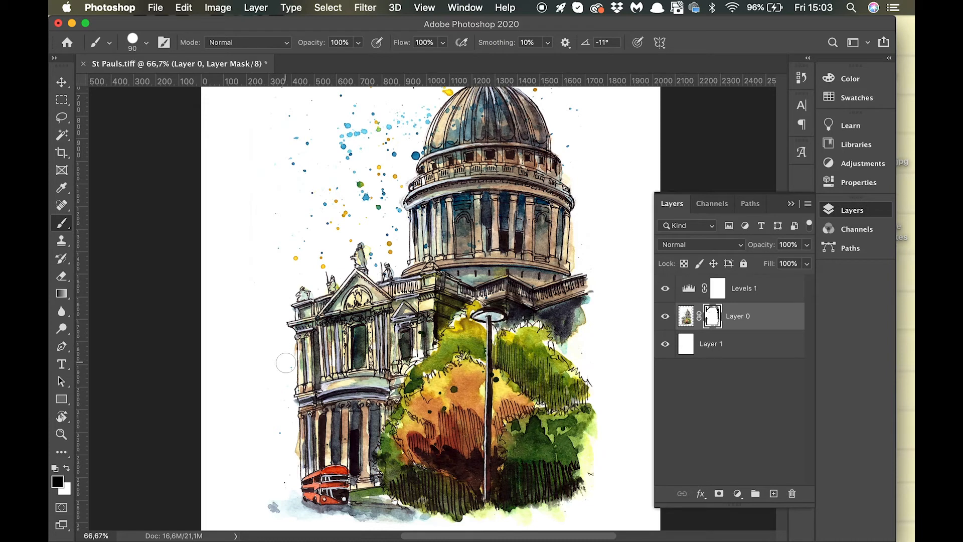
{"action": "left_click_drag", "start_coordinate": [285, 407], "coordinate": [281, 427]}
{"action": "scroll", "coordinate": [269, 452], "scroll_direction": "up", "scroll_amount": 10}
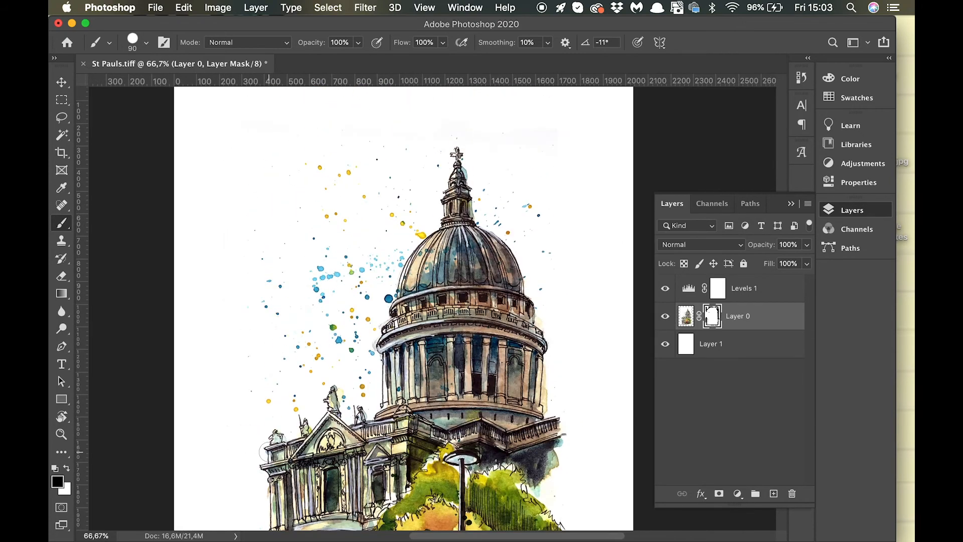
{"action": "scroll", "coordinate": [269, 451], "scroll_direction": "up", "scroll_amount": 3}
{"action": "key", "text": "super+minus"}
{"action": "key", "text": "super+minus"}
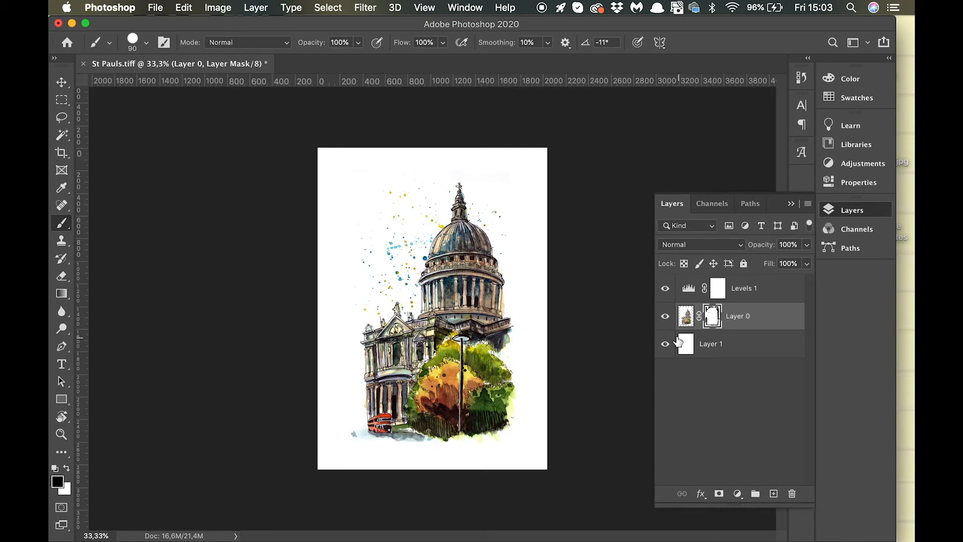
Crop the canvas to a 1:1 square around the whole sketch and fill the background layer with white to cover the transparent side strips.
{"action": "left_click", "coordinate": [687, 316]}
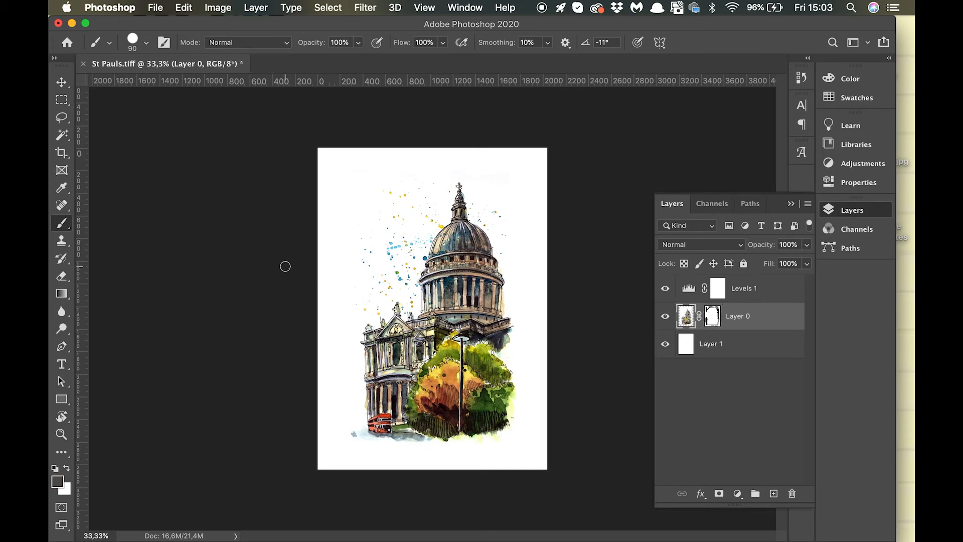
{"action": "key", "text": "c"}
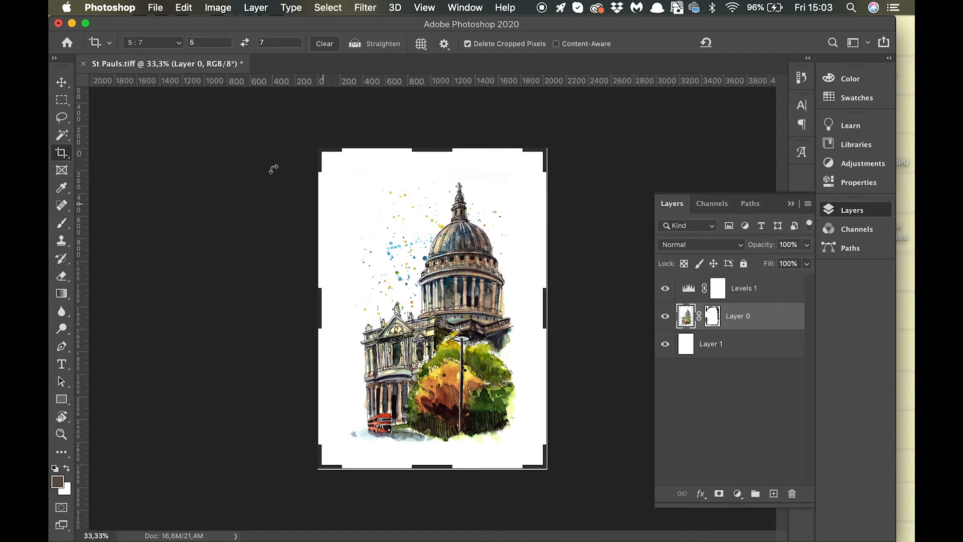
{"action": "left_click", "coordinate": [181, 44]}
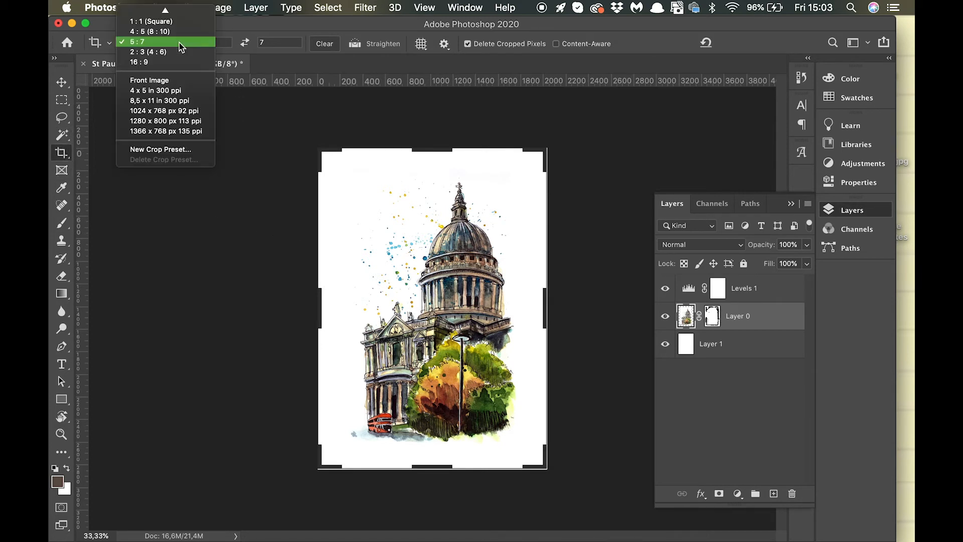
{"action": "left_click", "coordinate": [160, 22]}
{"action": "left_click_drag", "start_coordinate": [433, 195], "coordinate": [433, 184]}
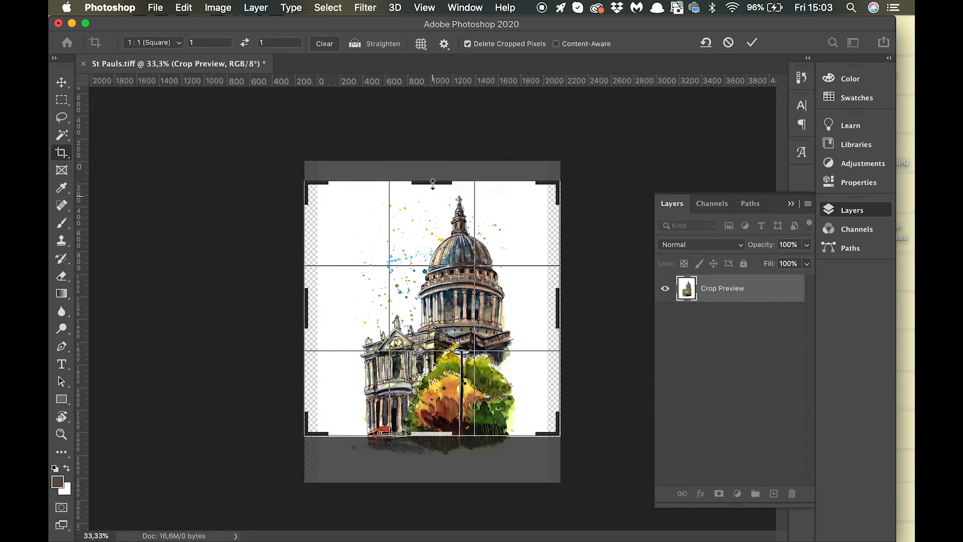
{"action": "left_click_drag", "start_coordinate": [439, 436], "coordinate": [439, 452]}
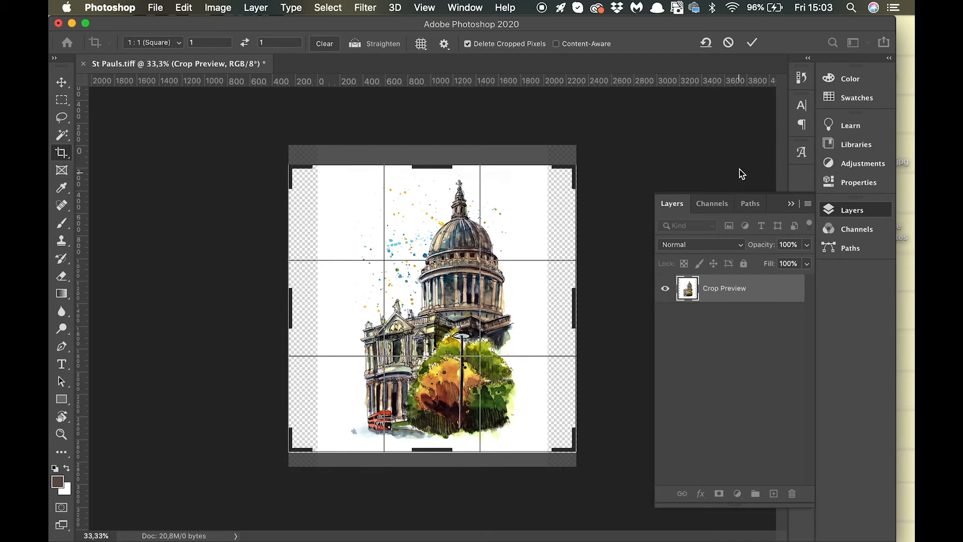
{"action": "left_click", "coordinate": [751, 43]}
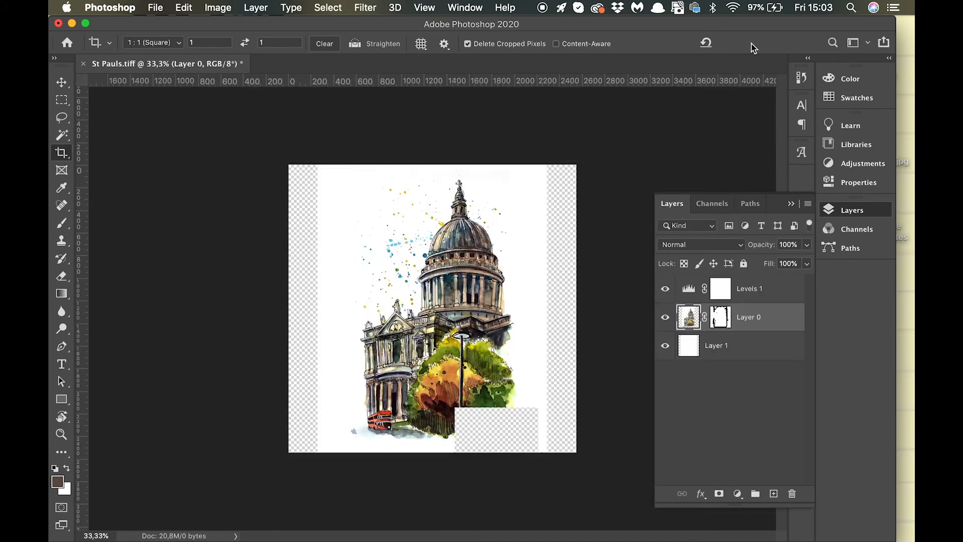
{"action": "left_click", "coordinate": [727, 347]}
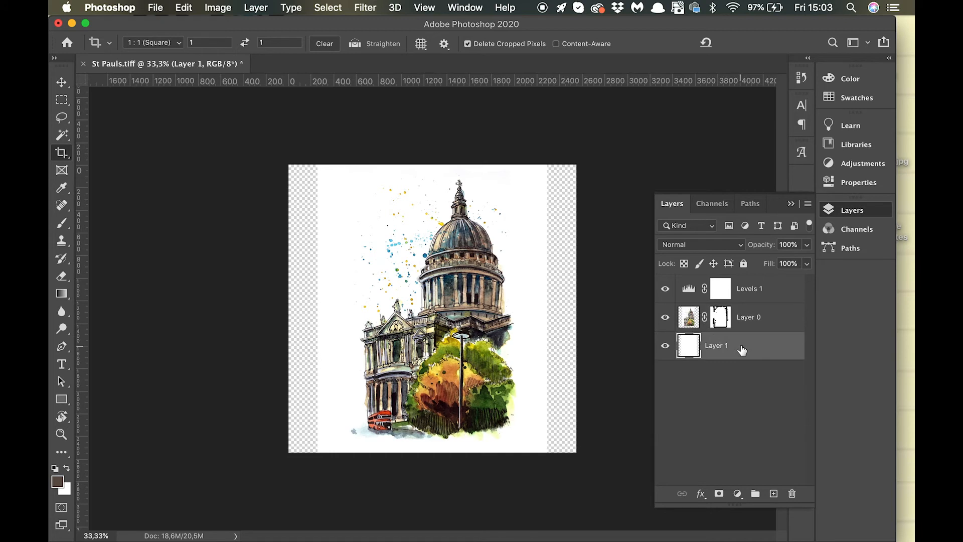
{"action": "key", "text": "super+BackSpace"}
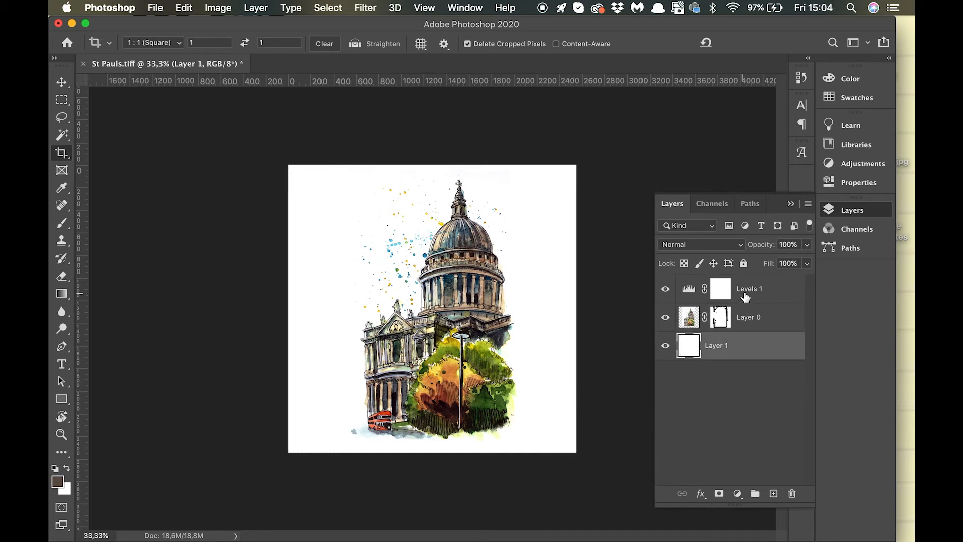
Move the artwork layer slightly left to centre the cathedral on the square canvas.
{"action": "left_click", "coordinate": [688, 319]}
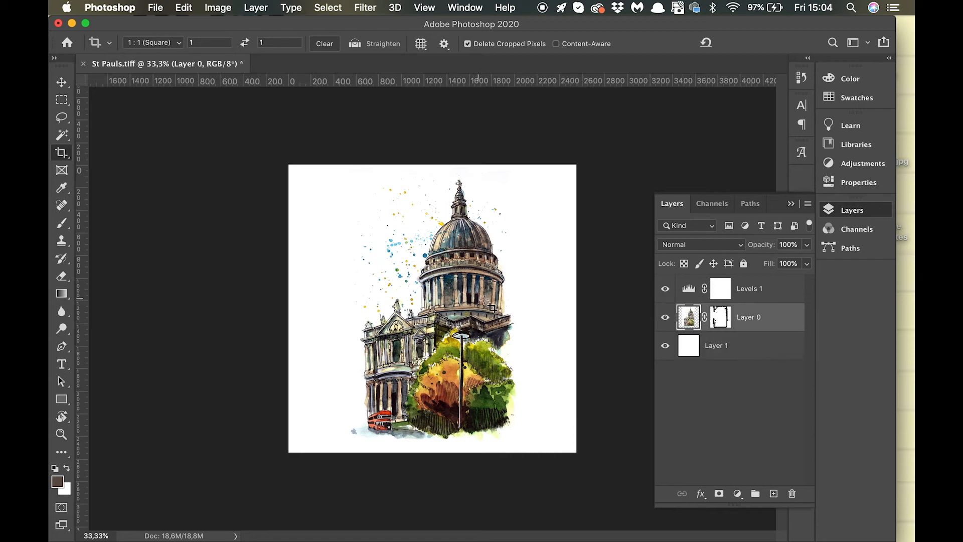
{"action": "key", "text": "v"}
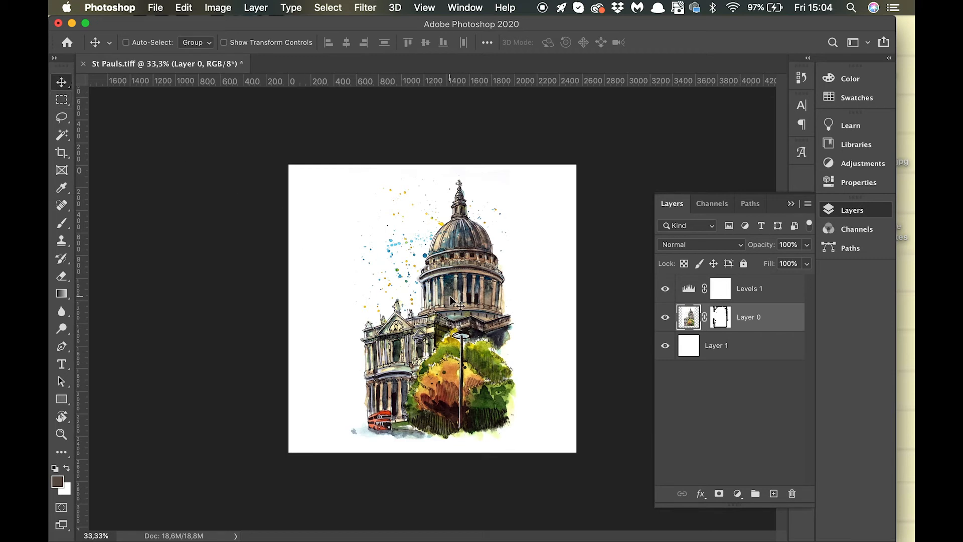
{"action": "left_click_drag", "start_coordinate": [450, 296], "coordinate": [445, 300]}
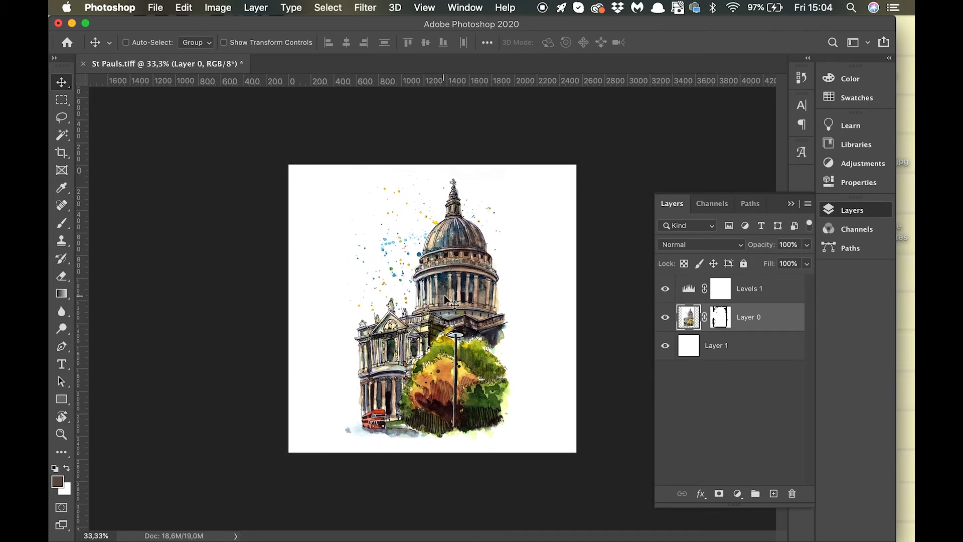
{"action": "key", "text": "Left"}
{"action": "key", "text": "Left"}
{"action": "key", "text": "Left"}
{"action": "key", "text": "Left"}
{"action": "key", "text": "Left"}
{"action": "key", "text": "Left"}
{"action": "key", "text": "Left"}
{"action": "key", "text": "Left"}
{"action": "key", "text": "Left"}
{"action": "key", "text": "Left"}
{"action": "key", "text": "Left"}
{"action": "key", "text": "Left"}
{"action": "key", "text": "Left"}
{"action": "key", "text": "Left"}
{"action": "key", "text": "Left"}
{"action": "key", "text": "Left"}
{"action": "key", "text": "Left"}
{"action": "key", "text": "Left"}
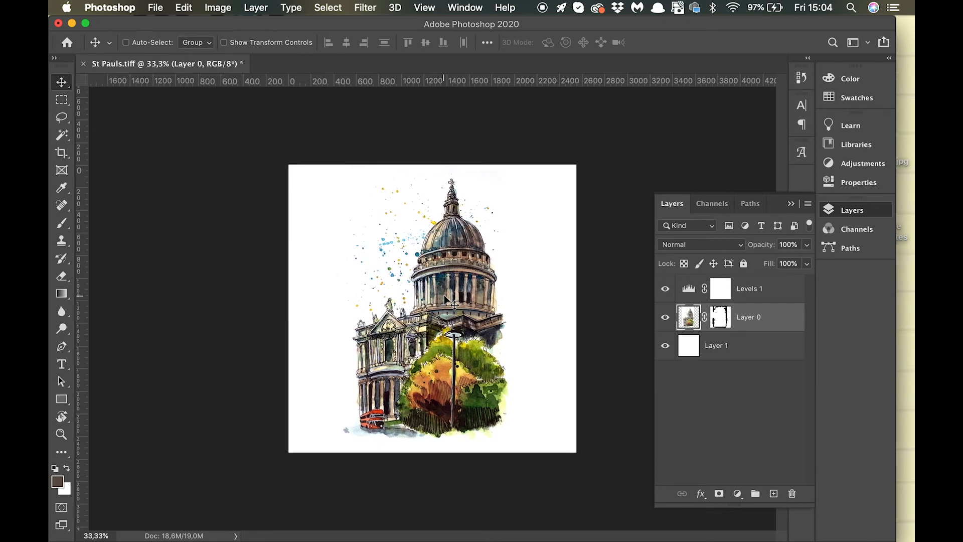
Set up an Export As of the square artwork with an image size of 1200 x 1200 px.
{"action": "left_click", "coordinate": [161, 12]}
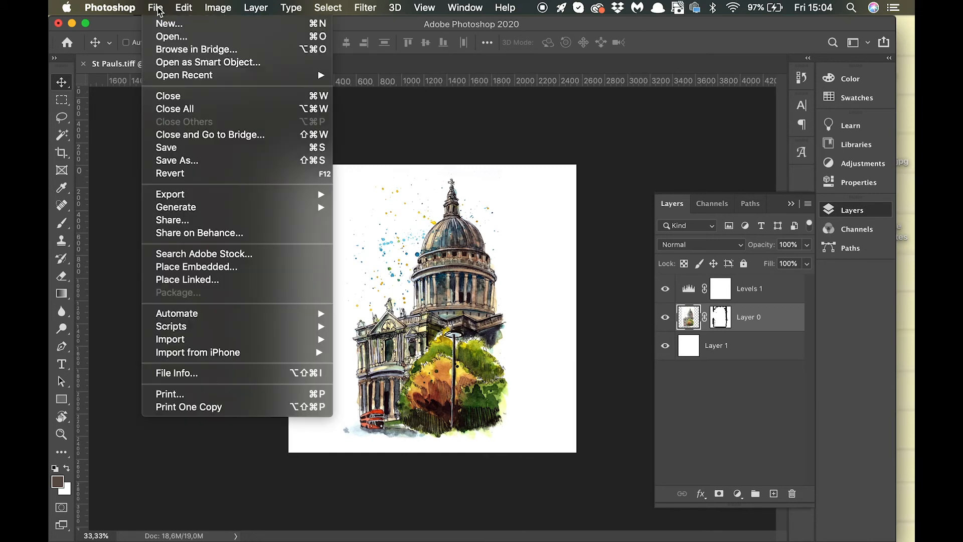
{"action": "mouse_move", "coordinate": [209, 197]}
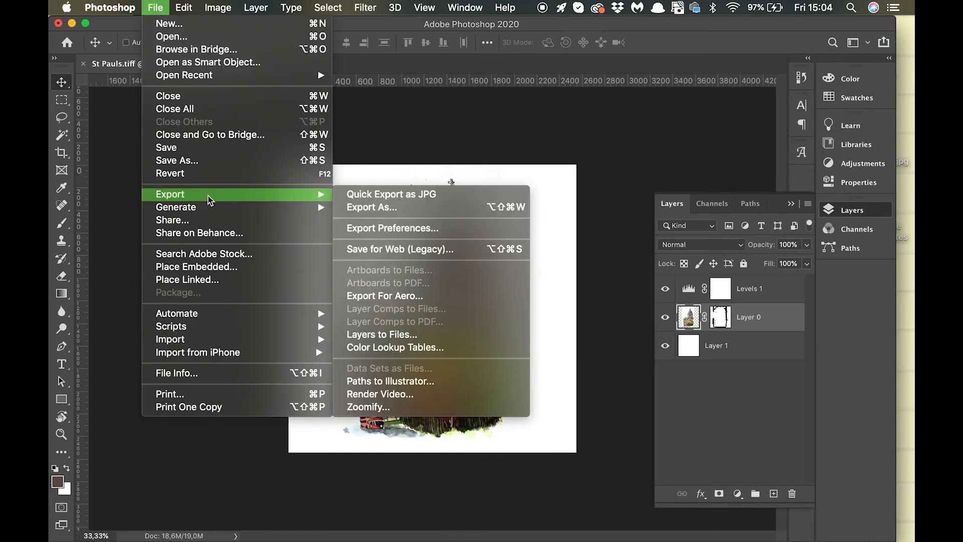
{"action": "left_click", "coordinate": [369, 207]}
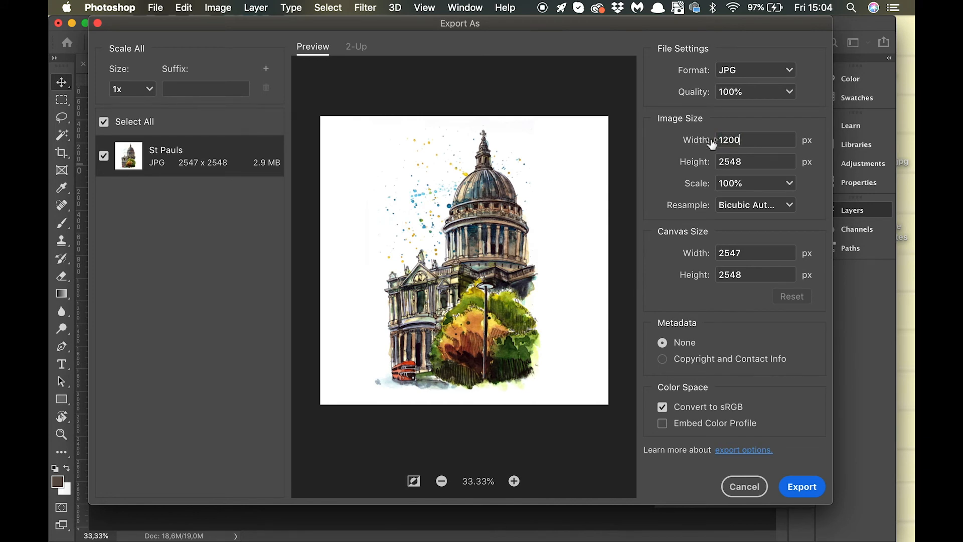
{"action": "key", "text": "Tab"}
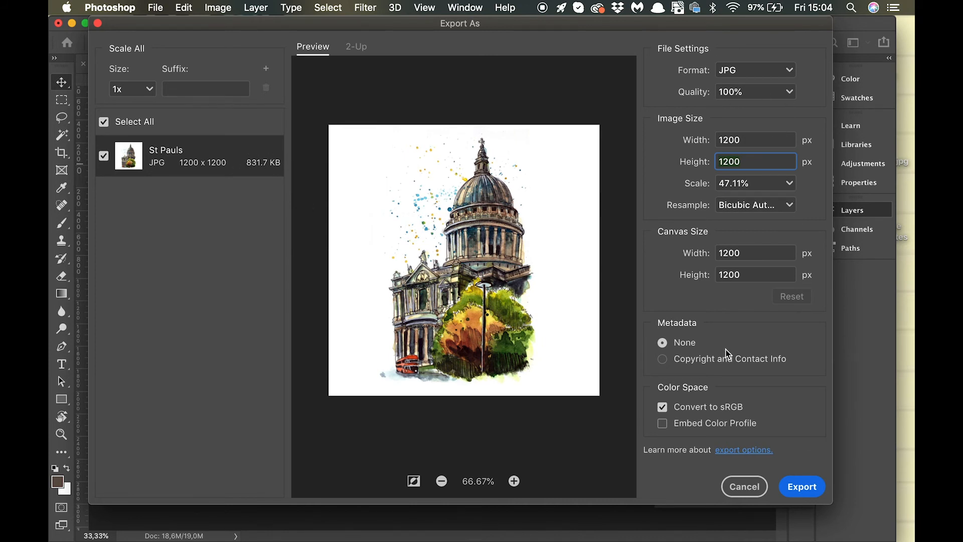
Export the image as St-Pauls-sq.jpg into the UK folder inside Dropbox's Travel Sketches.
{"action": "left_click", "coordinate": [801, 487]}
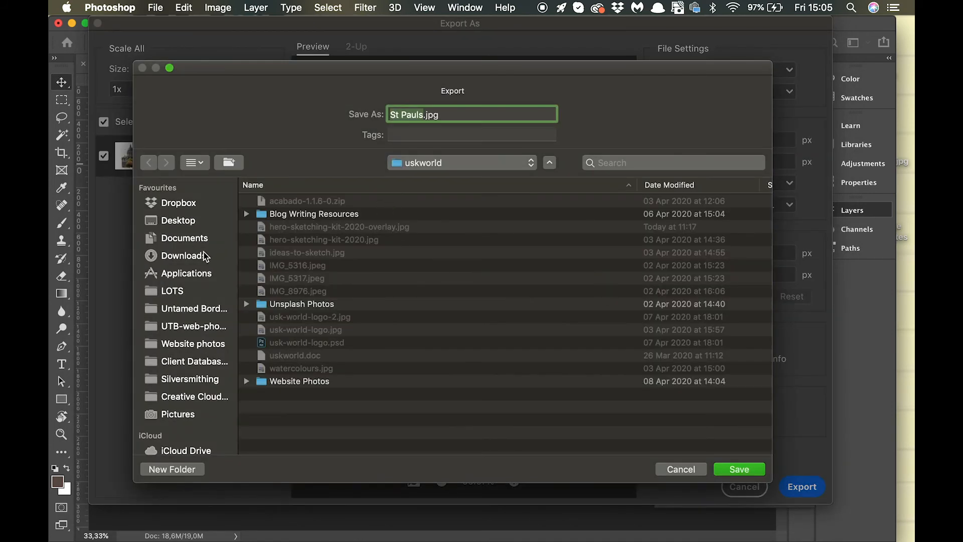
{"action": "left_click", "coordinate": [189, 204]}
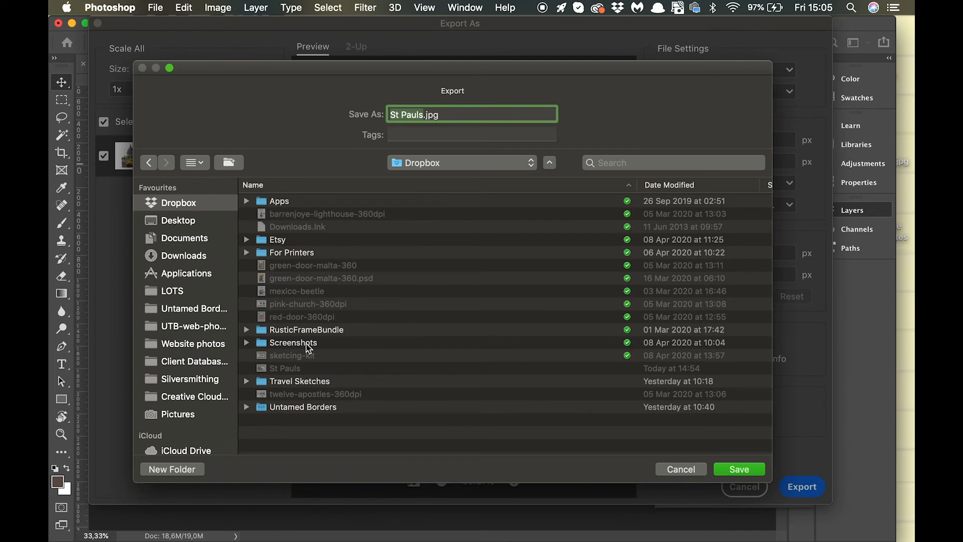
{"action": "double_click", "coordinate": [304, 385]}
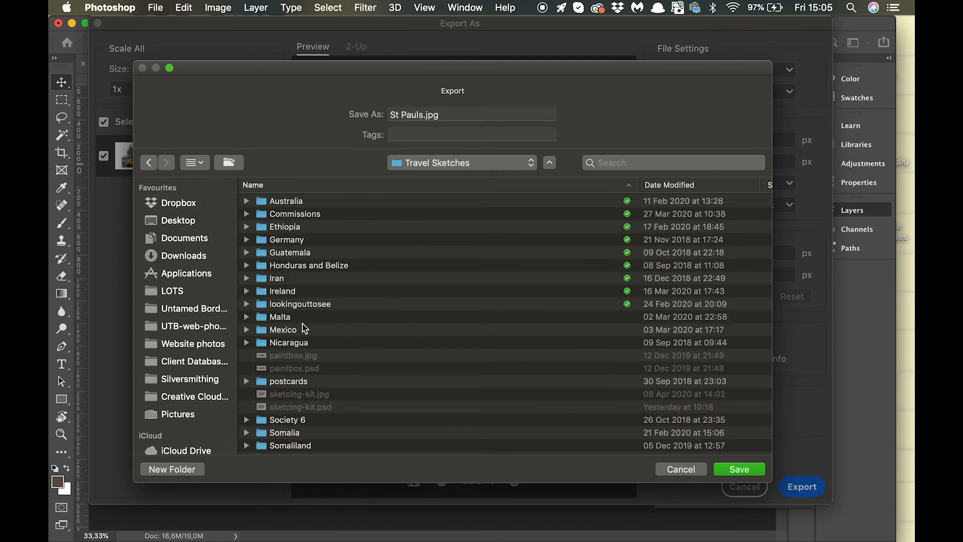
{"action": "scroll", "coordinate": [305, 372], "scroll_direction": "down", "scroll_amount": 5}
{"action": "double_click", "coordinate": [279, 430]}
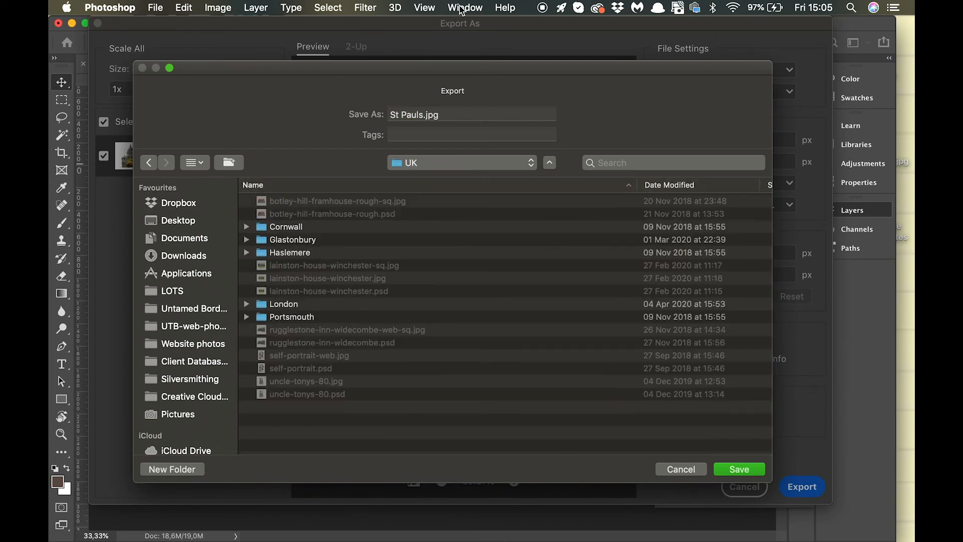
{"action": "left_click", "coordinate": [402, 117]}
{"action": "key", "text": "BackSpace"}
{"action": "type", "text": "-"}
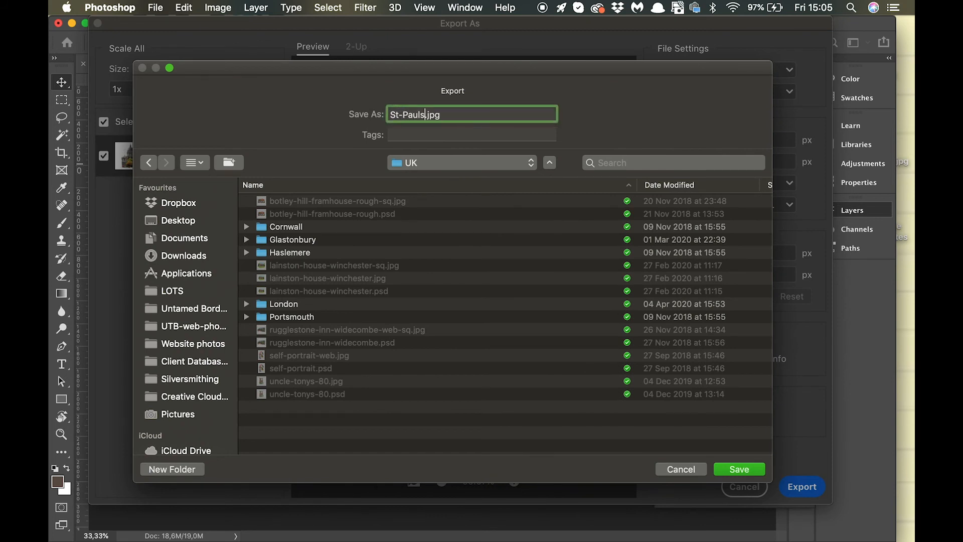
{"action": "type", "text": "-sq"}
{"action": "left_click", "coordinate": [730, 471]}
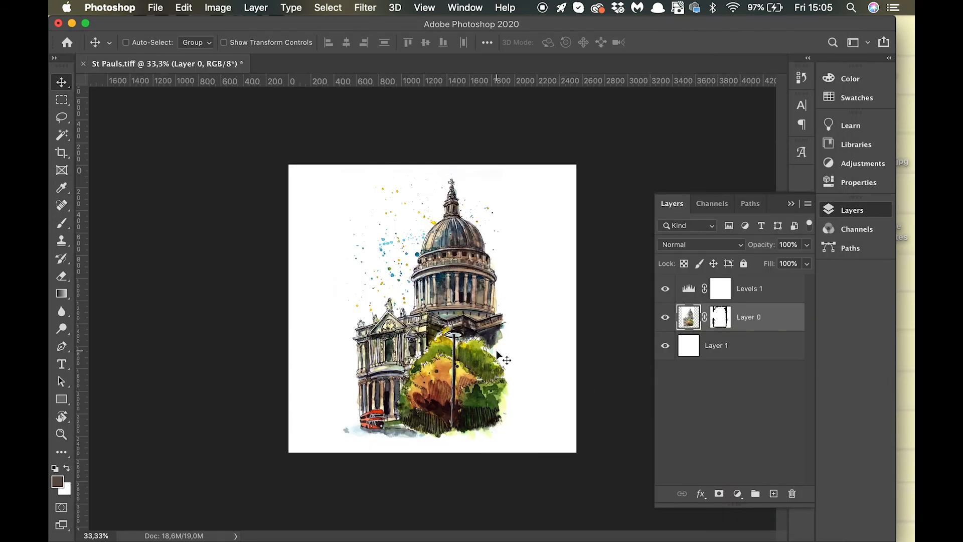
Try cropping the square canvas to a 5:7 ratio.
{"action": "key", "text": "c"}
{"action": "left_click", "coordinate": [179, 43]}
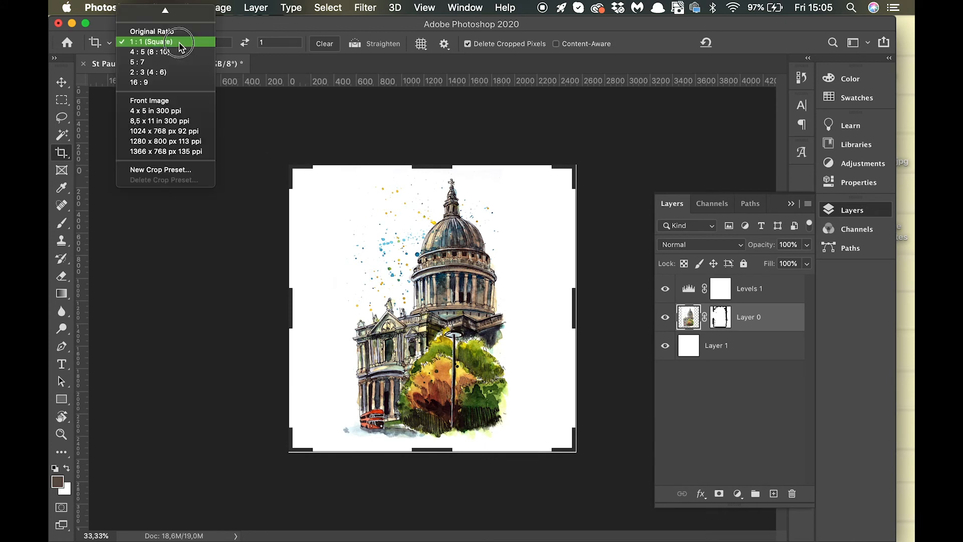
{"action": "left_click", "coordinate": [142, 61]}
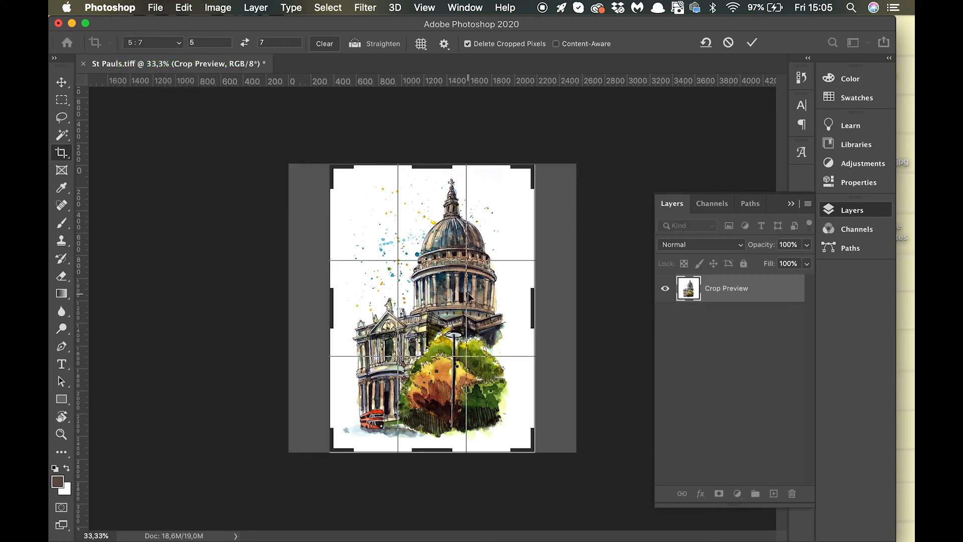
{"action": "left_click", "coordinate": [752, 43]}
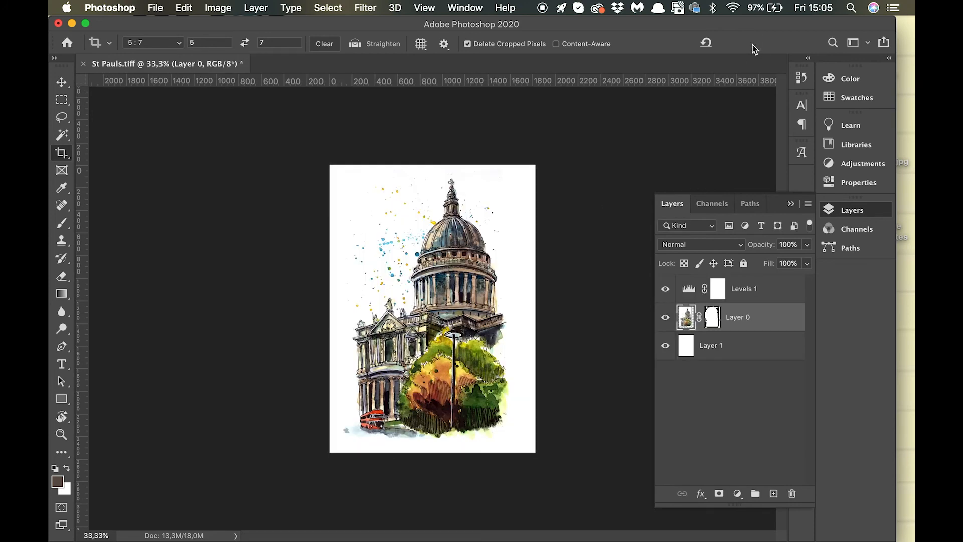
Undo the edits back to the full portrait canvas from before the square crop.
{"action": "key", "text": "super+z"}
{"action": "key", "text": "super+z"}
{"action": "key", "text": "super+z"}
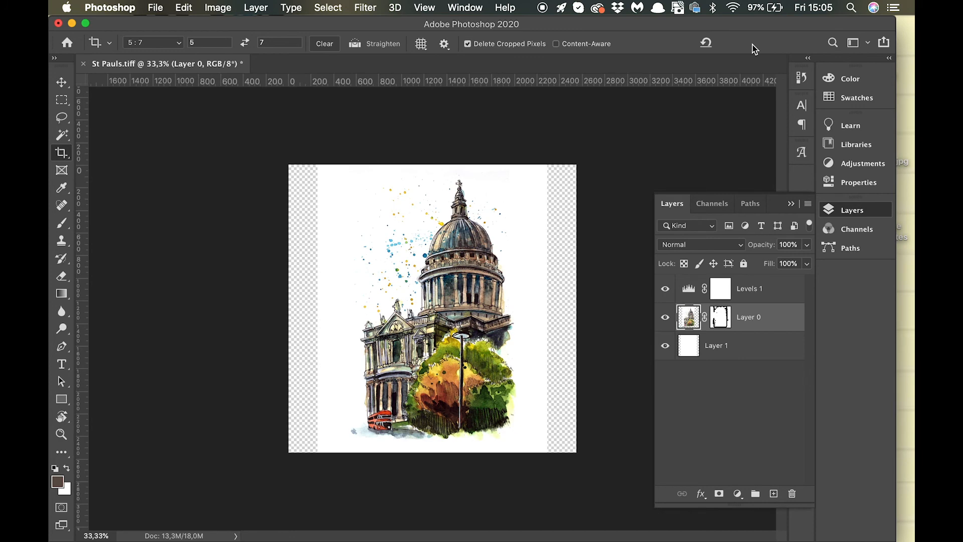
{"action": "key", "text": "shift+super+z"}
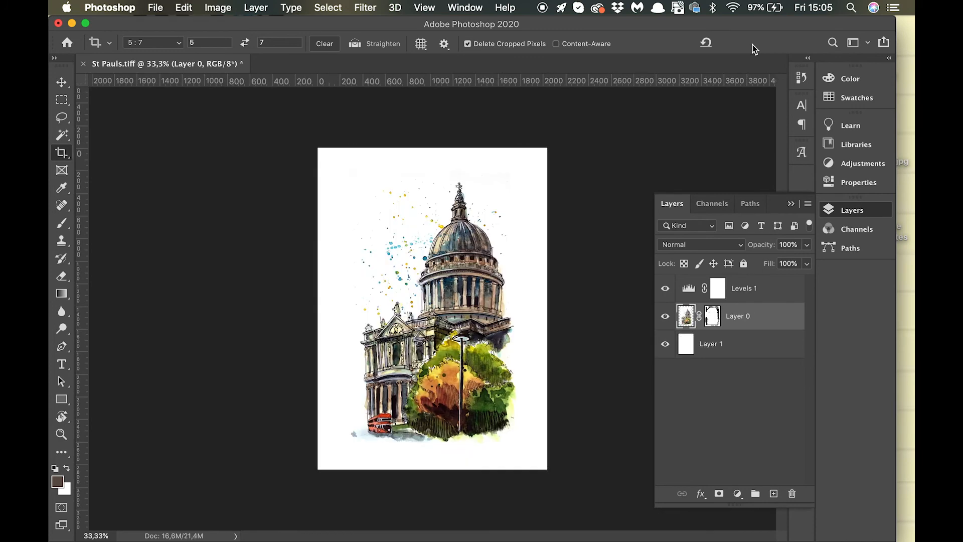
Apply the 5:7 crop to the canvas and shift the Layer 0 sketch slightly left to centre it on the page.
{"action": "left_click", "coordinate": [496, 251]}
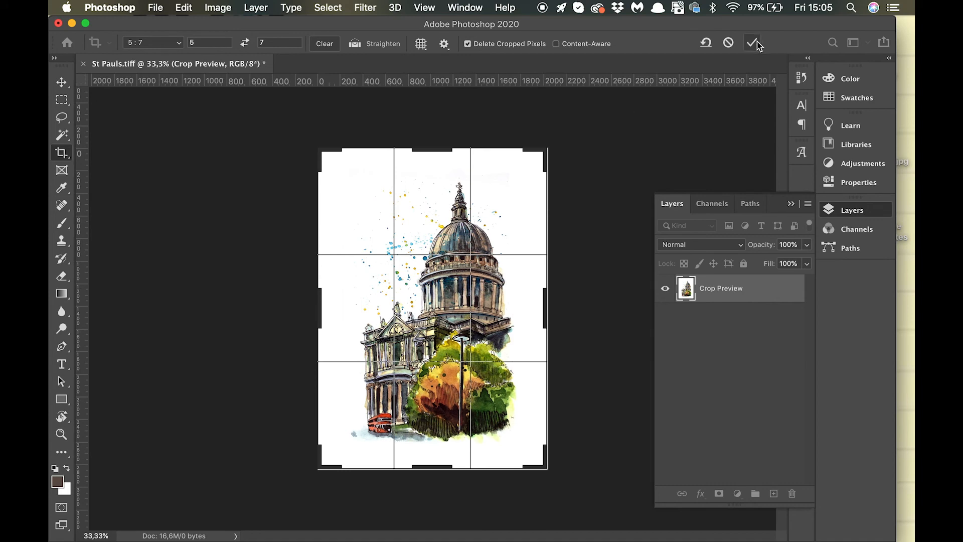
{"action": "left_click", "coordinate": [751, 42]}
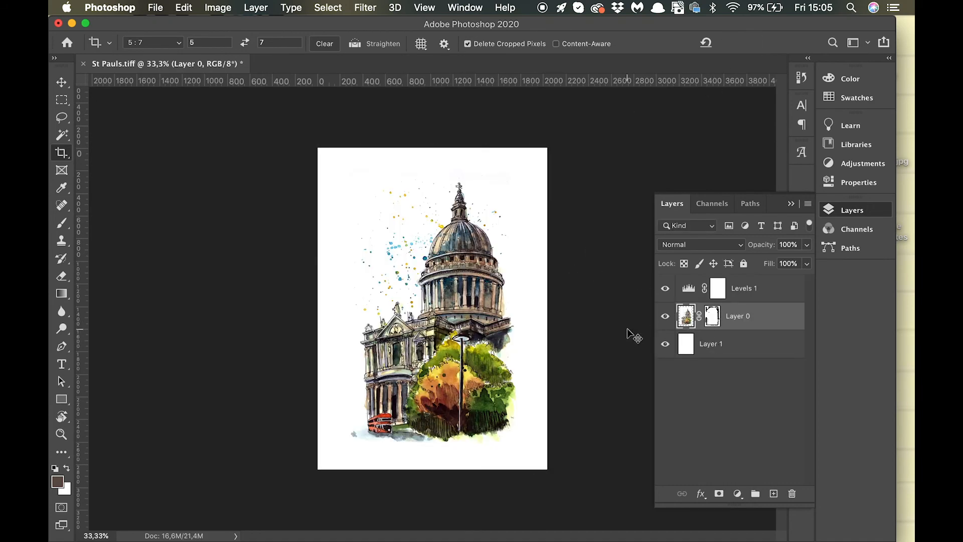
{"action": "key", "text": "v"}
{"action": "left_click_drag", "start_coordinate": [470, 318], "coordinate": [461, 318]}
{"action": "key", "text": "Right"}
{"action": "key", "text": "Right"}
{"action": "key", "text": "Right"}
{"action": "key", "text": "Right"}
{"action": "key", "text": "Right"}
{"action": "key", "text": "Right"}
{"action": "key", "text": "Right"}
{"action": "key", "text": "Right"}
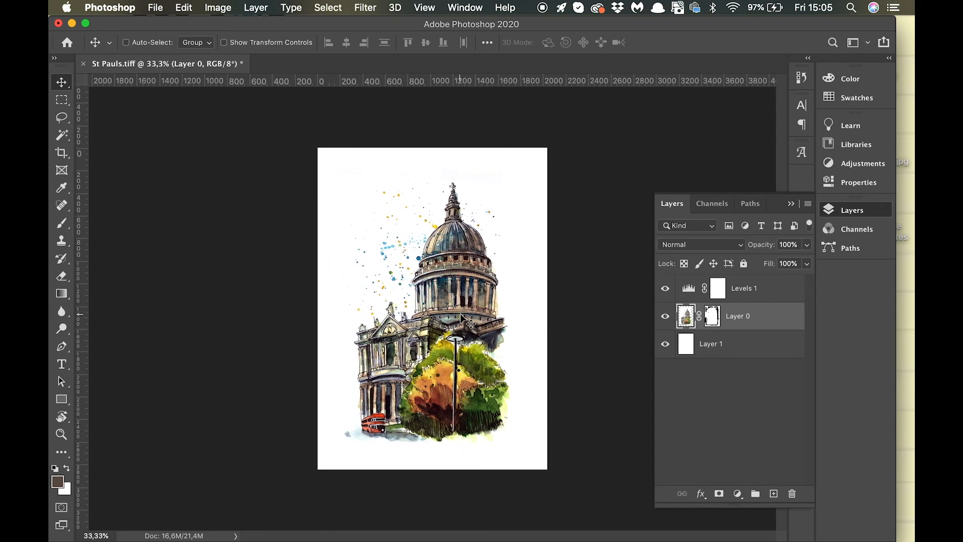
{"action": "key", "text": "Left"}
{"action": "key", "text": "Left"}
{"action": "key", "text": "Left"}
{"action": "key", "text": "Left"}
{"action": "key", "text": "Left"}
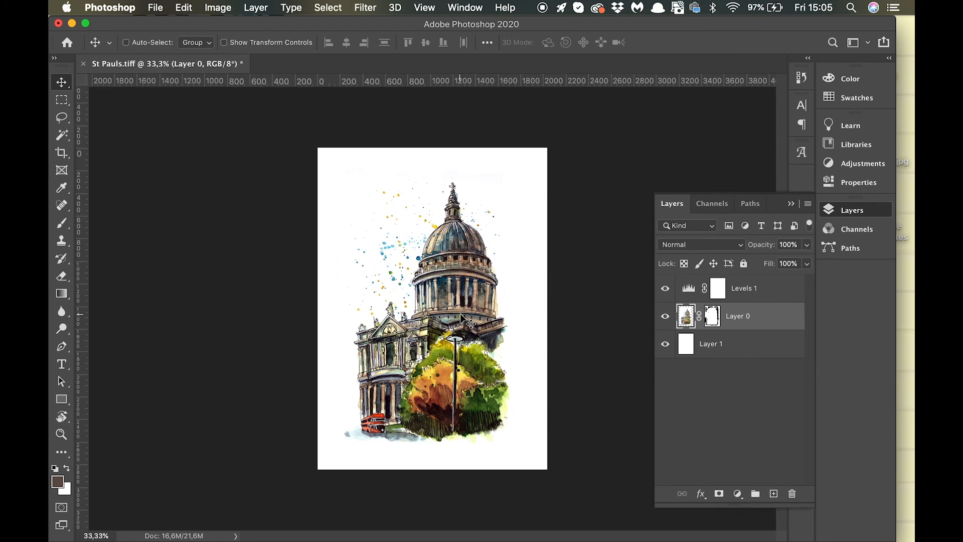
Set up an Export As of the 5:7 artwork as a JPG at 100% scale.
{"action": "left_click", "coordinate": [153, 8]}
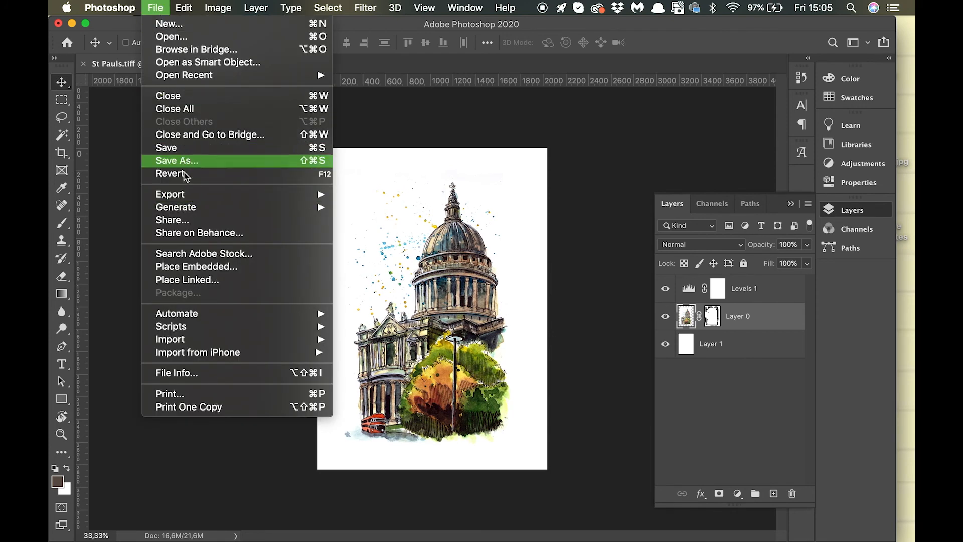
{"action": "mouse_move", "coordinate": [185, 199]}
{"action": "left_click", "coordinate": [351, 209]}
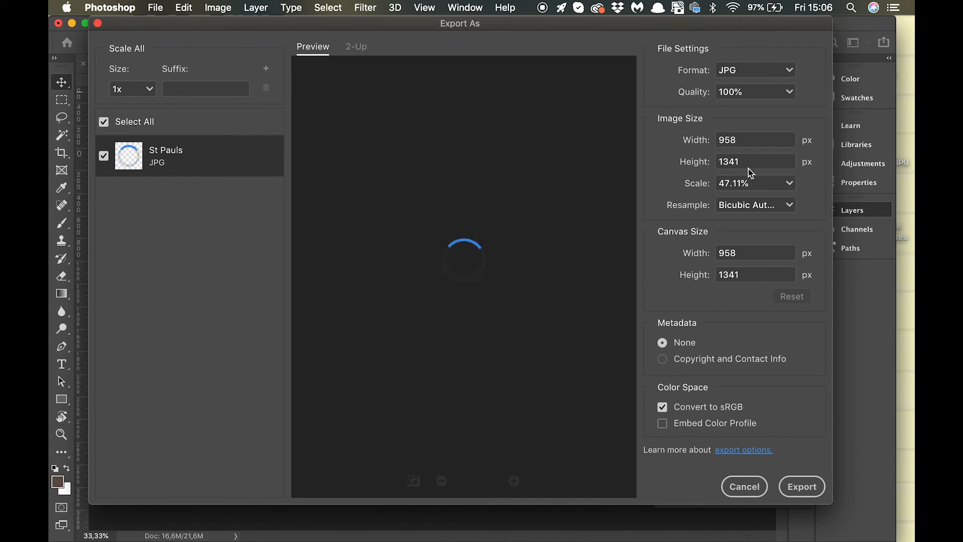
{"action": "left_click", "coordinate": [791, 184]}
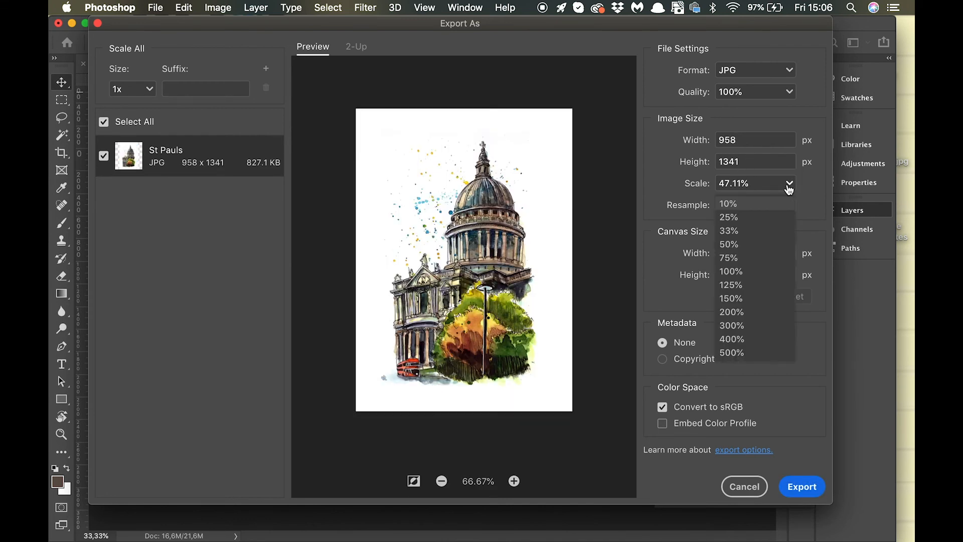
{"action": "left_click", "coordinate": [734, 271]}
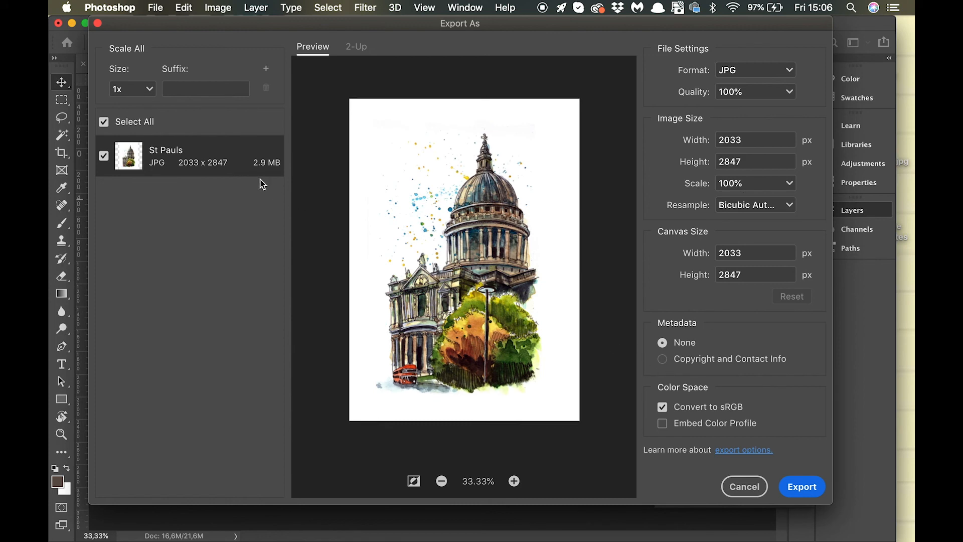
Export the full-size image as St-Pauls.jpg into the UK folder.
{"action": "left_click", "coordinate": [800, 486]}
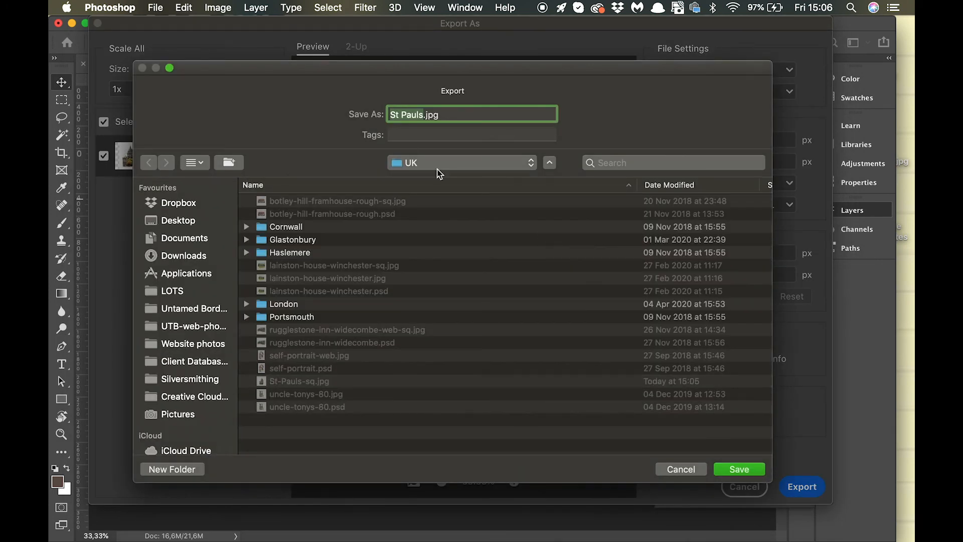
{"action": "left_click", "coordinate": [401, 117]}
{"action": "key", "text": "BackSpace"}
{"action": "type", "text": "-"}
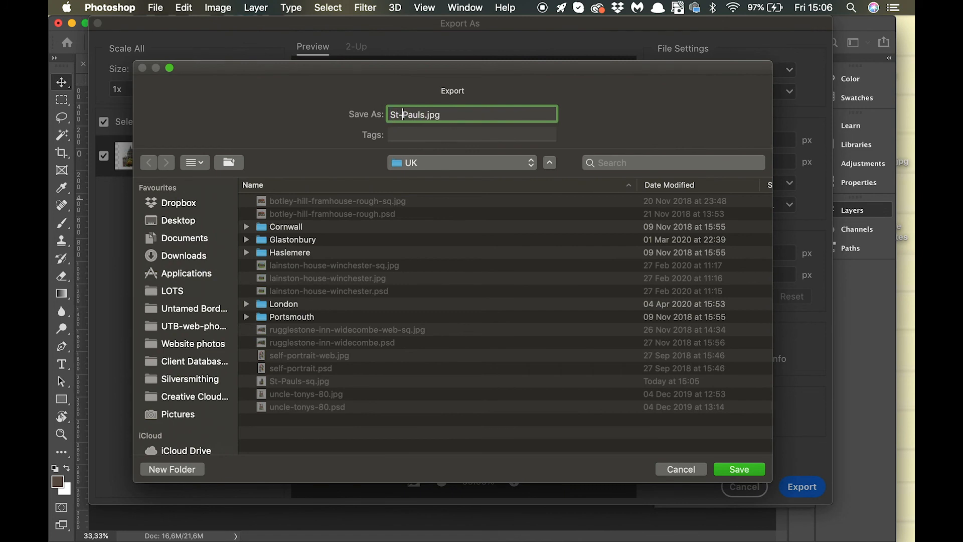
{"action": "key", "text": "Return"}
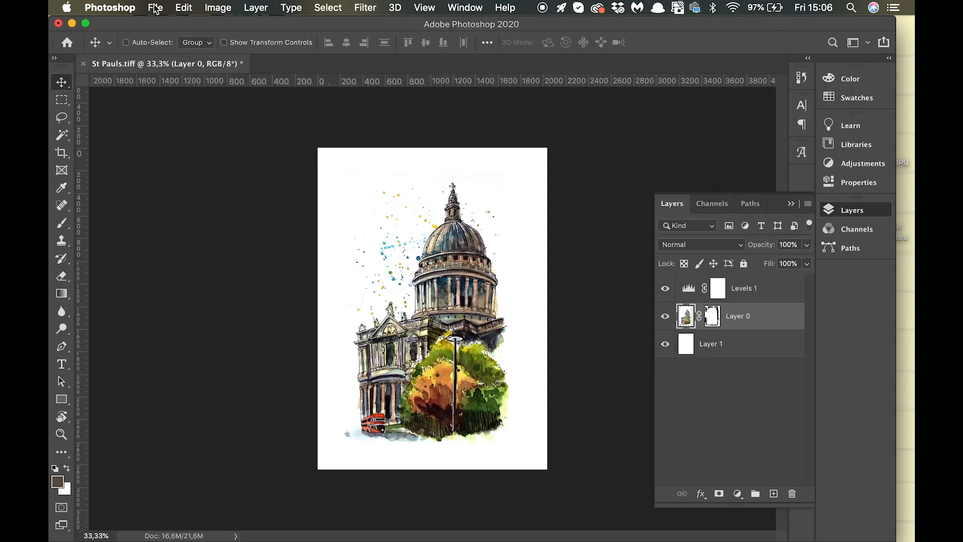
{"action": "left_click", "coordinate": [155, 9]}
{"action": "mouse_move", "coordinate": [332, 195]}
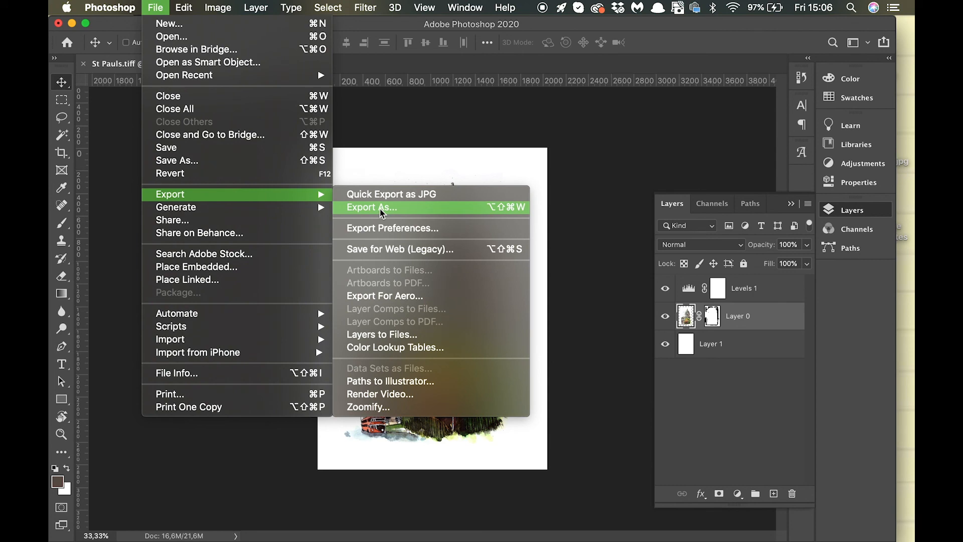
{"action": "left_click", "coordinate": [609, 214]}
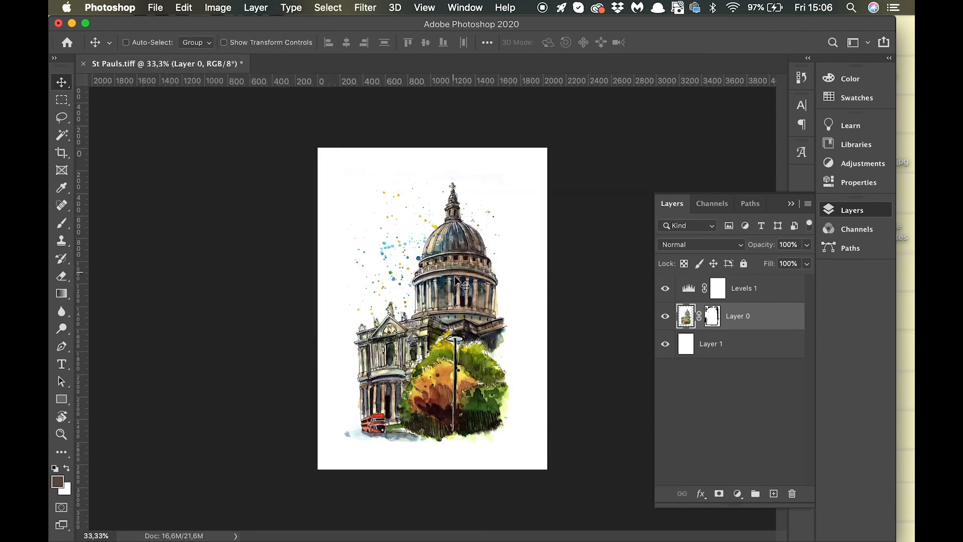
Check the document's pixel dimensions and resolution in the Image Size settings.
{"action": "key", "text": "super+alt+i"}
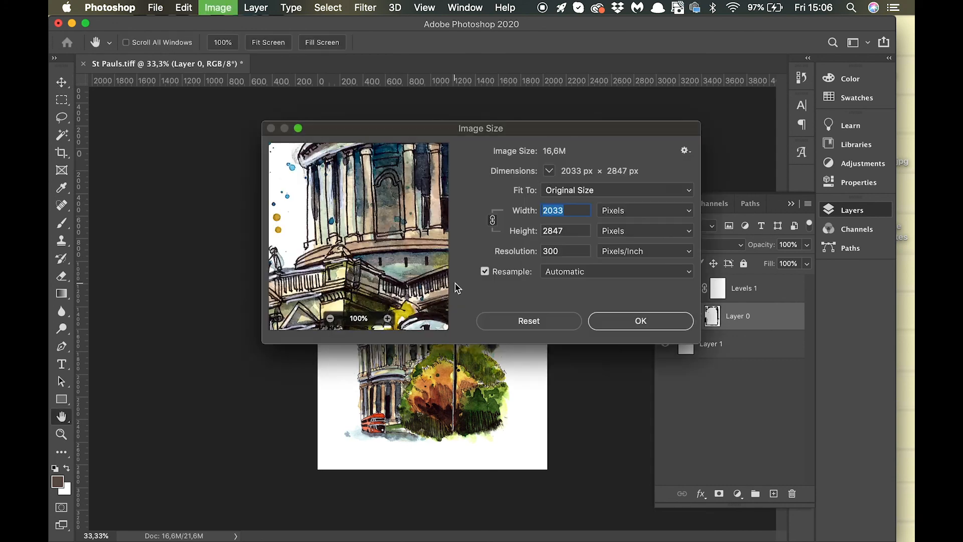
{"action": "double_click", "coordinate": [555, 251]}
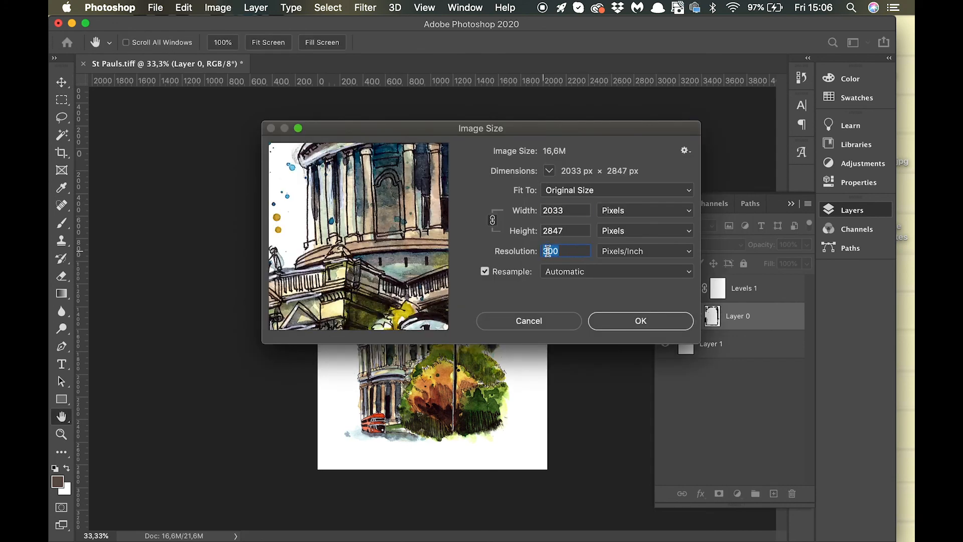
{"action": "left_click", "coordinate": [651, 325]}
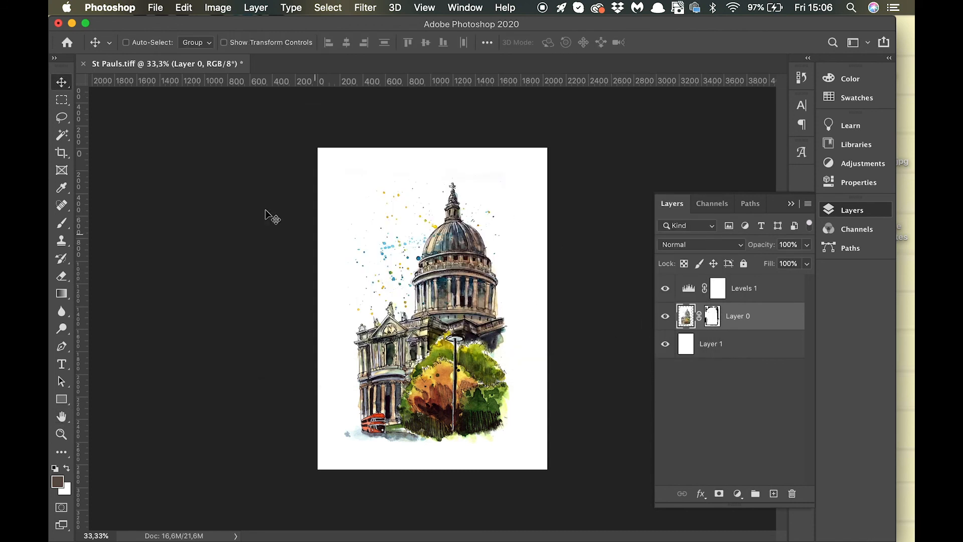
Save the document with its layers as the TIFF file St Pauls.tif in Dropbox, using LZW image compression and RLE layer compression.
{"action": "left_click", "coordinate": [155, 7]}
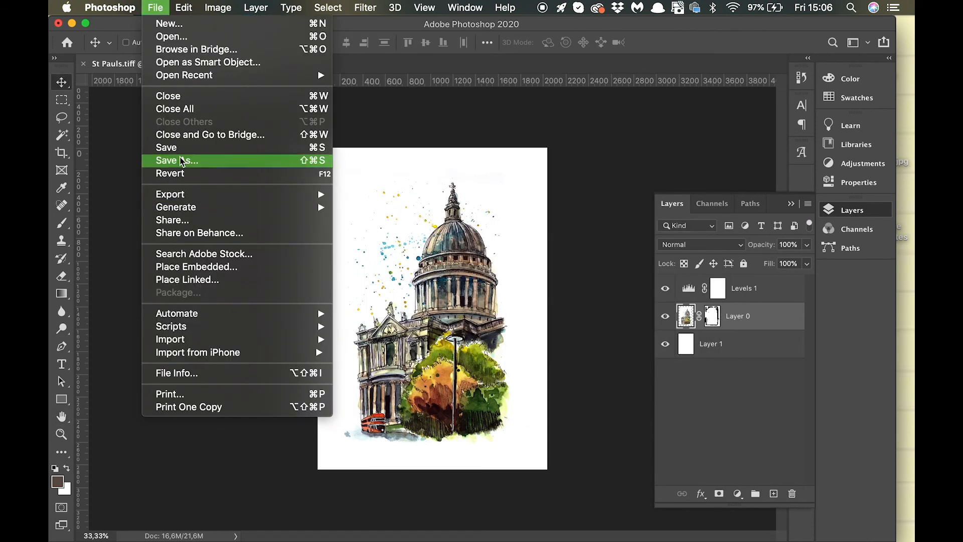
{"action": "left_click", "coordinate": [182, 162]}
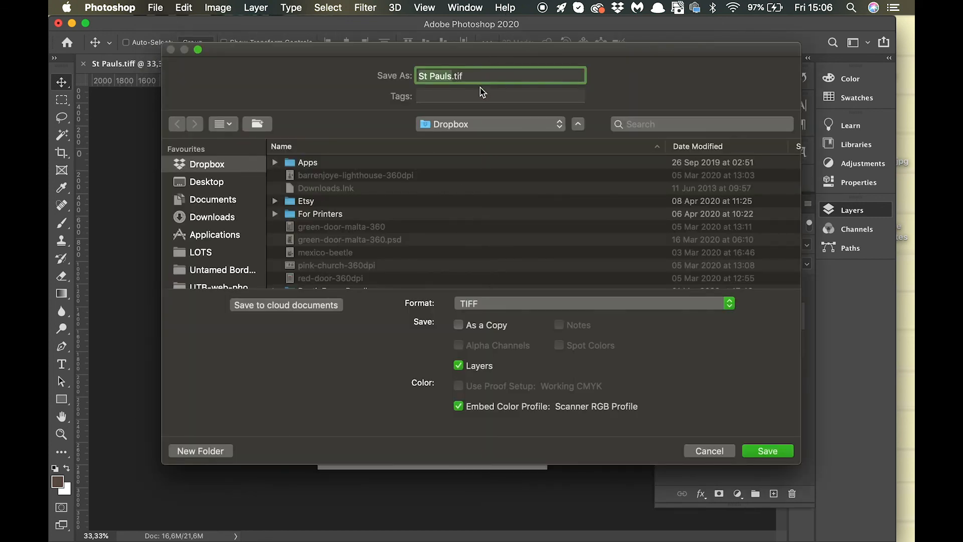
{"action": "left_click", "coordinate": [501, 304]}
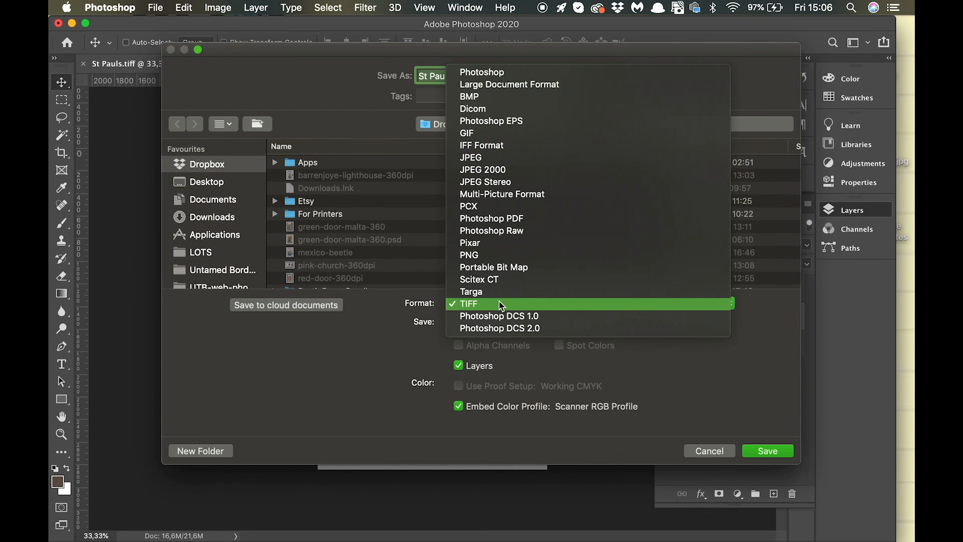
{"action": "left_click", "coordinate": [473, 306]}
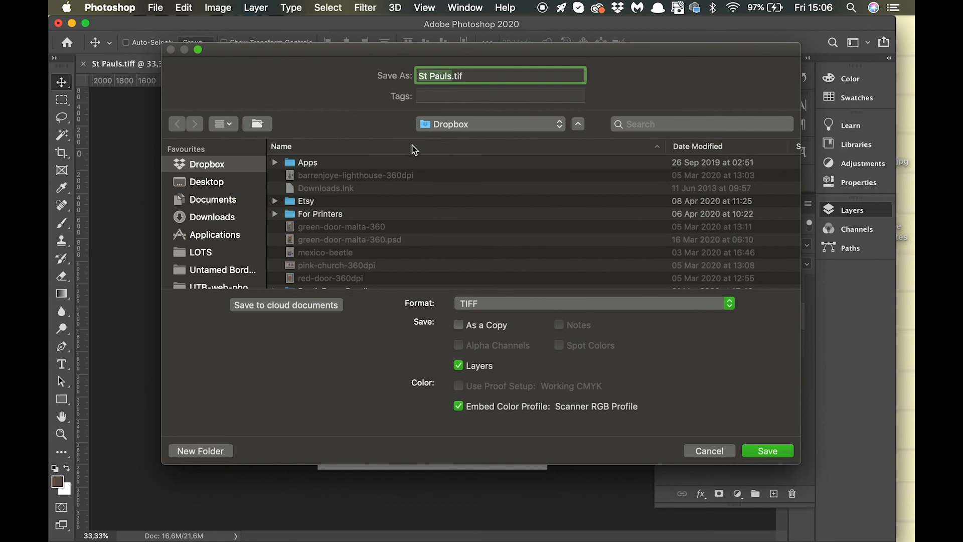
{"action": "left_click", "coordinate": [768, 451]}
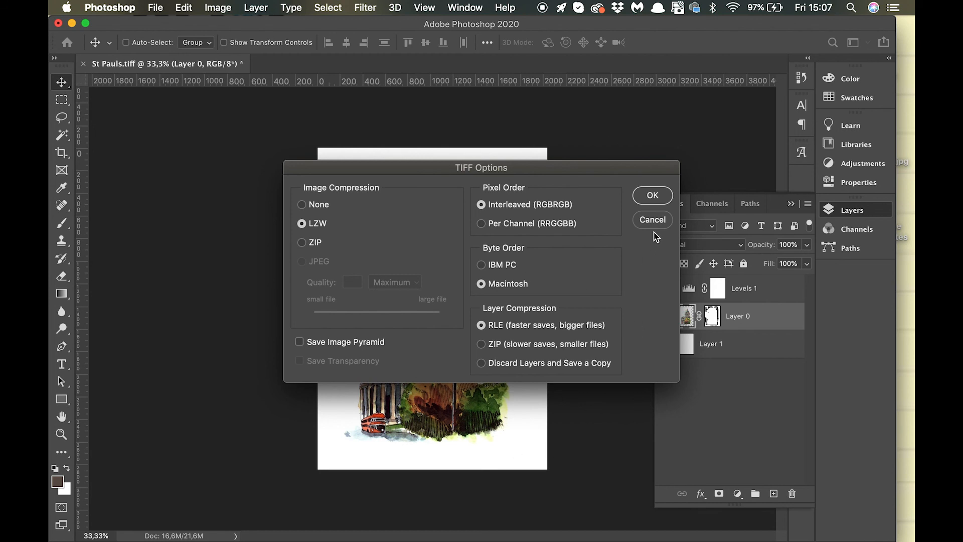
{"action": "left_click", "coordinate": [662, 201]}
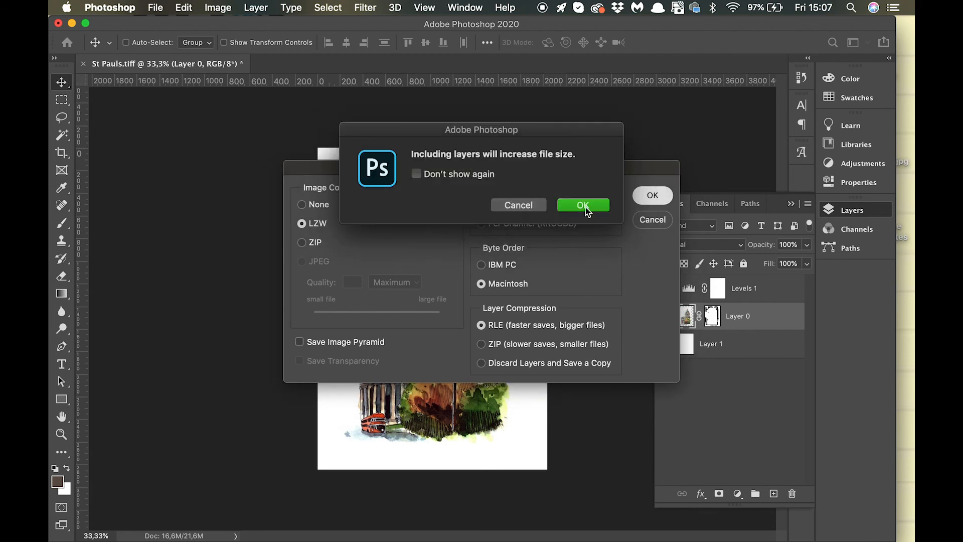
{"action": "left_click", "coordinate": [584, 205]}
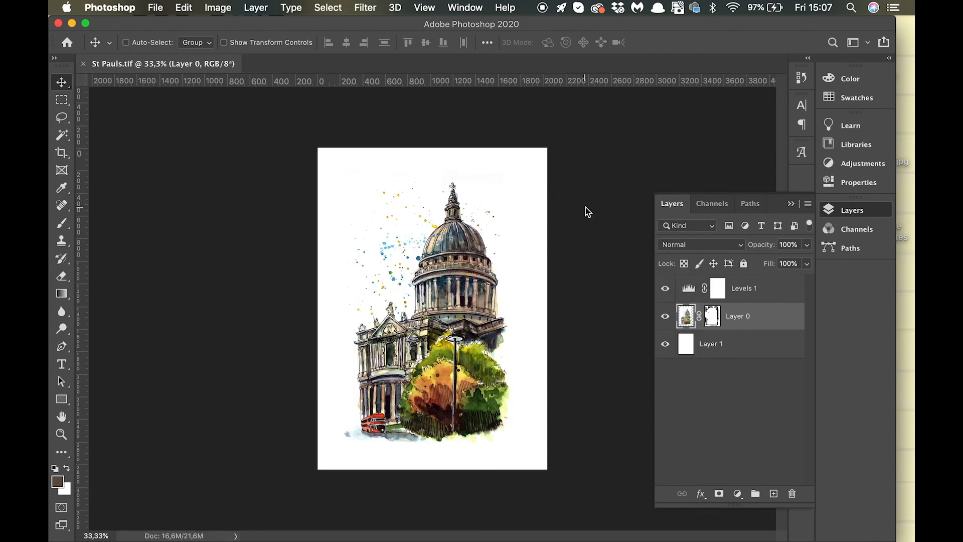
Switch to Finder and examine the file size, dimensions and resolution of St Pauls.tif in the Dropbox folder.
{"action": "left_click", "coordinate": [111, 531]}
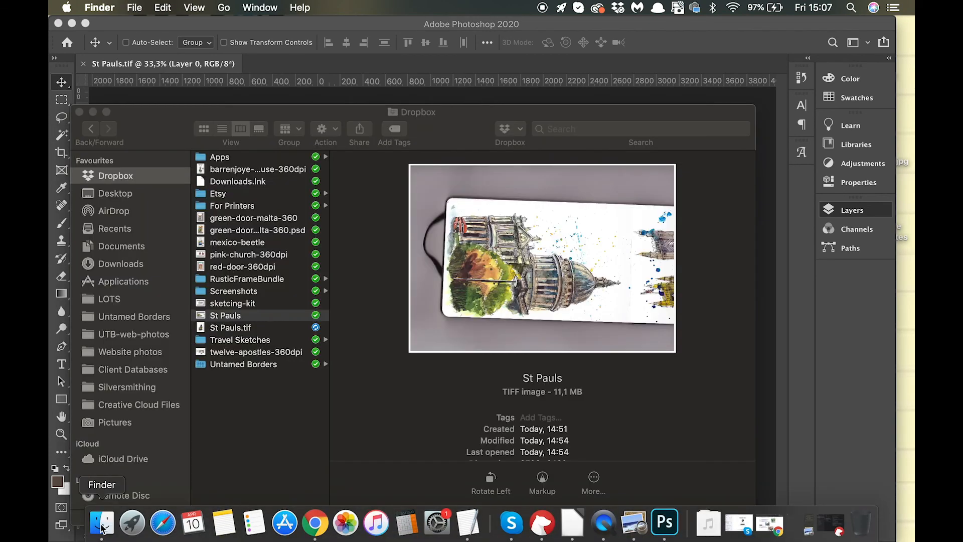
{"action": "left_click", "coordinate": [244, 329]}
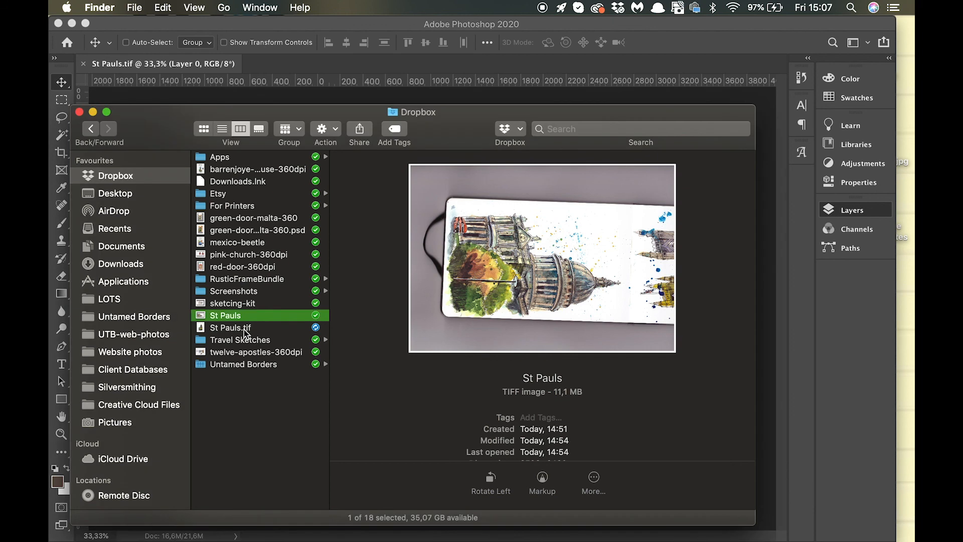
{"action": "scroll", "coordinate": [517, 409], "scroll_direction": "down", "scroll_amount": 1}
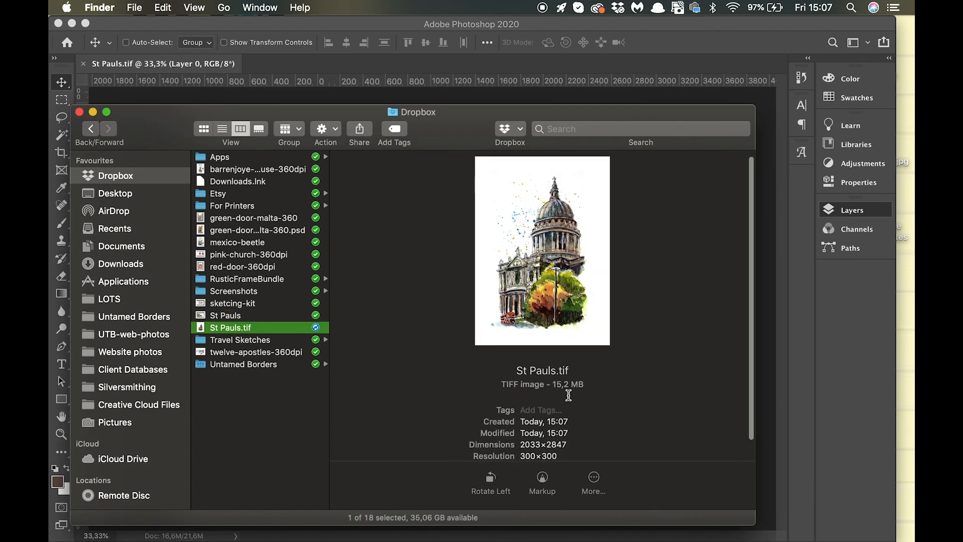
{"action": "scroll", "coordinate": [582, 411], "scroll_direction": "down", "scroll_amount": 2}
{"action": "left_click_drag", "start_coordinate": [520, 438], "coordinate": [567, 441]}
{"action": "left_click", "coordinate": [568, 440]}
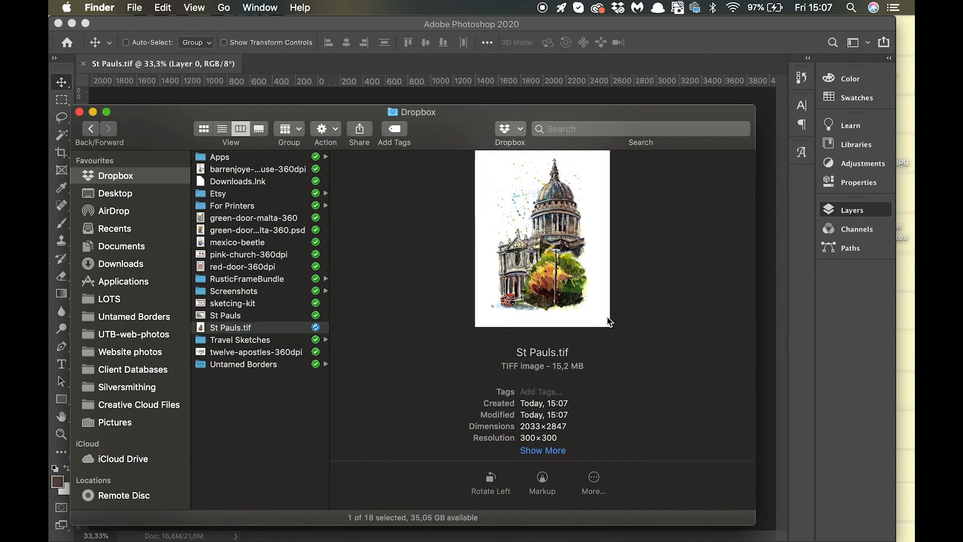
{"action": "left_click", "coordinate": [80, 112]}
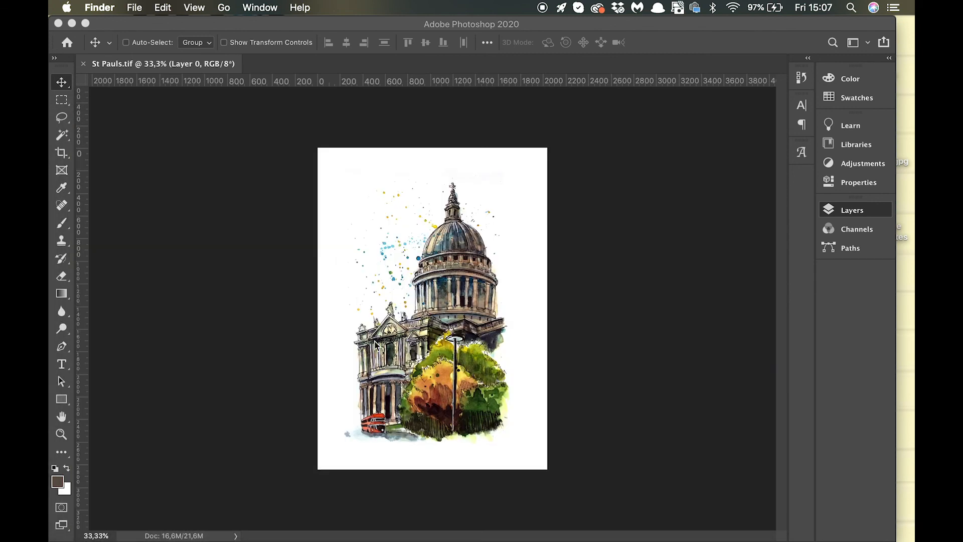